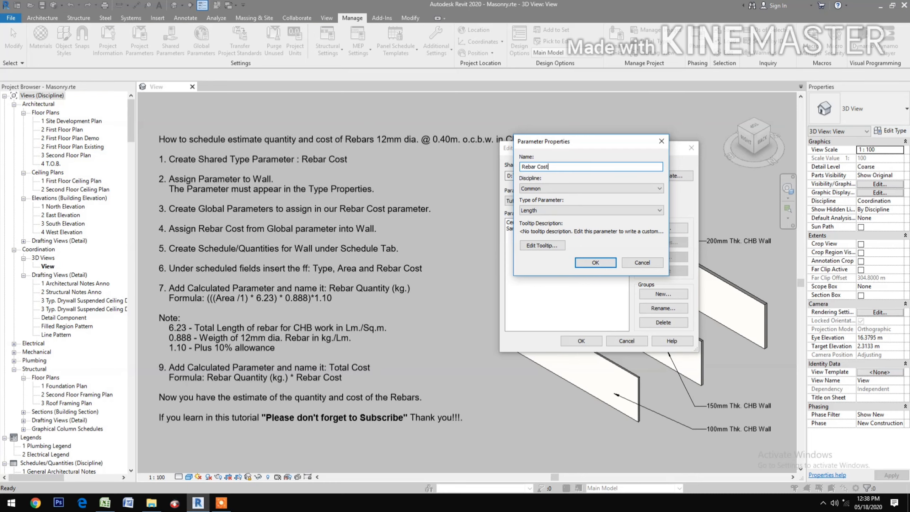
# - Set the new Rebar Cost shared parameter's type to Currency and save it in the Tutorial group
pyautogui.click(605, 214)
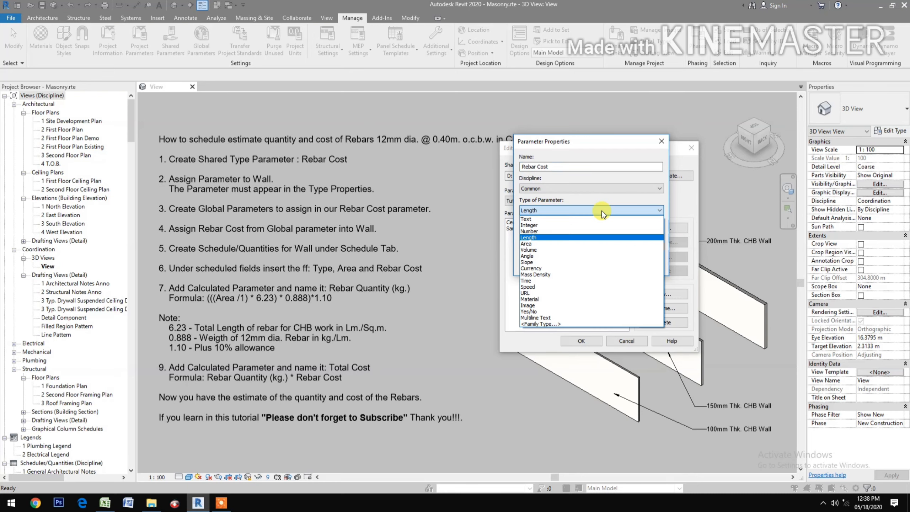
pyautogui.click(558, 268)
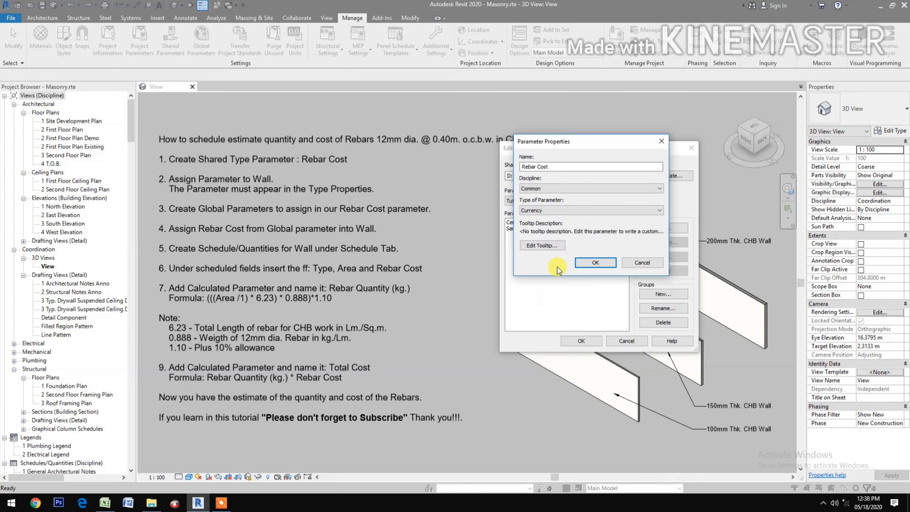
pyautogui.click(594, 263)
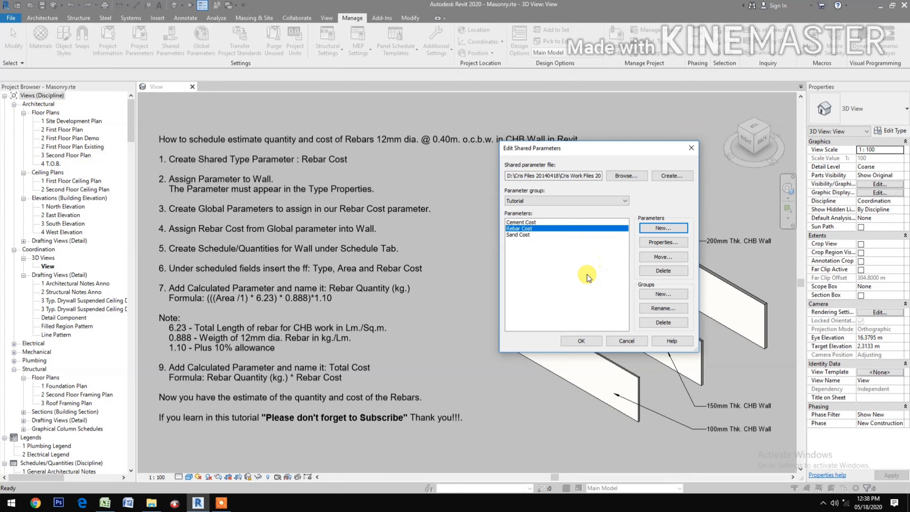
pyautogui.click(582, 341)
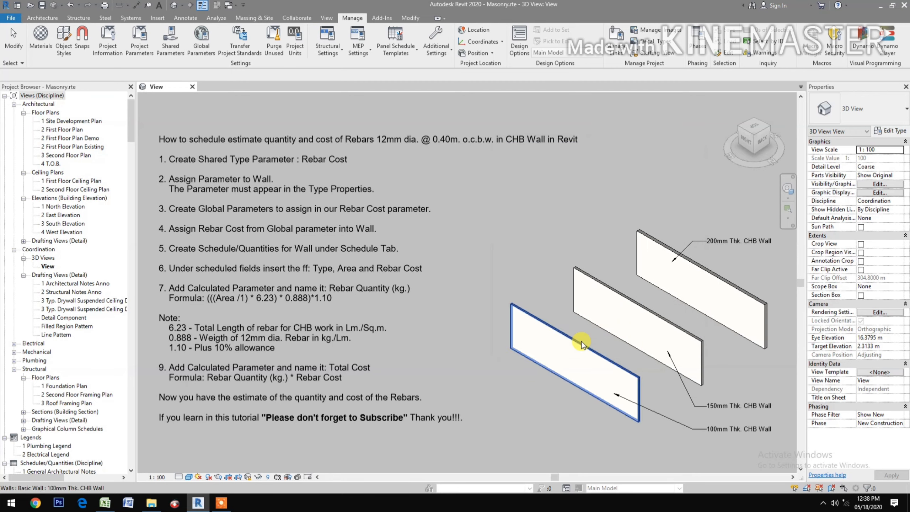
# - Add a new project parameter based on the shared parameter Rebar Cost from the Tutorial group
pyautogui.click(150, 52)
pyautogui.click(647, 200)
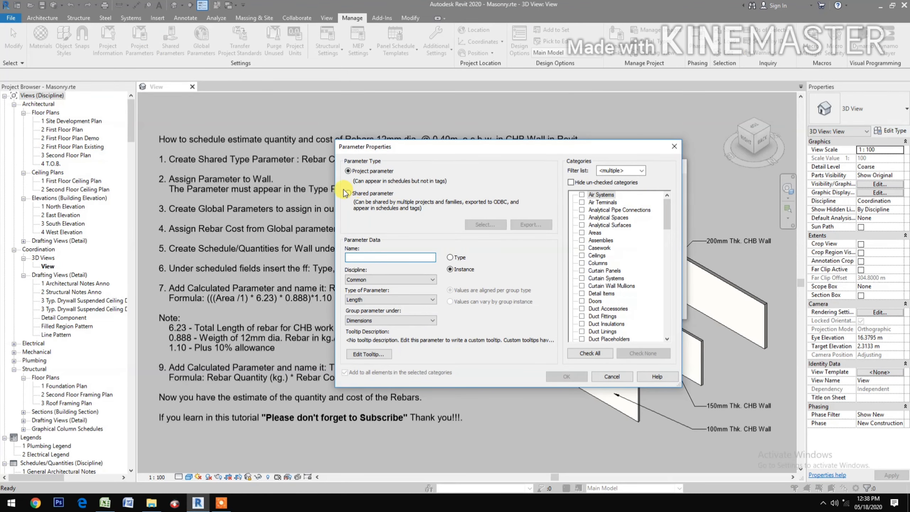
pyautogui.click(349, 193)
pyautogui.click(484, 224)
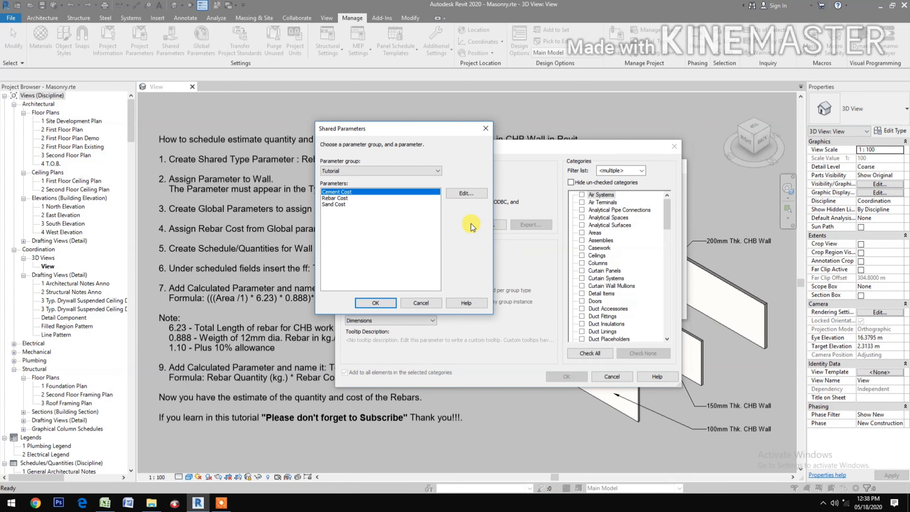
pyautogui.click(345, 198)
pyautogui.click(374, 303)
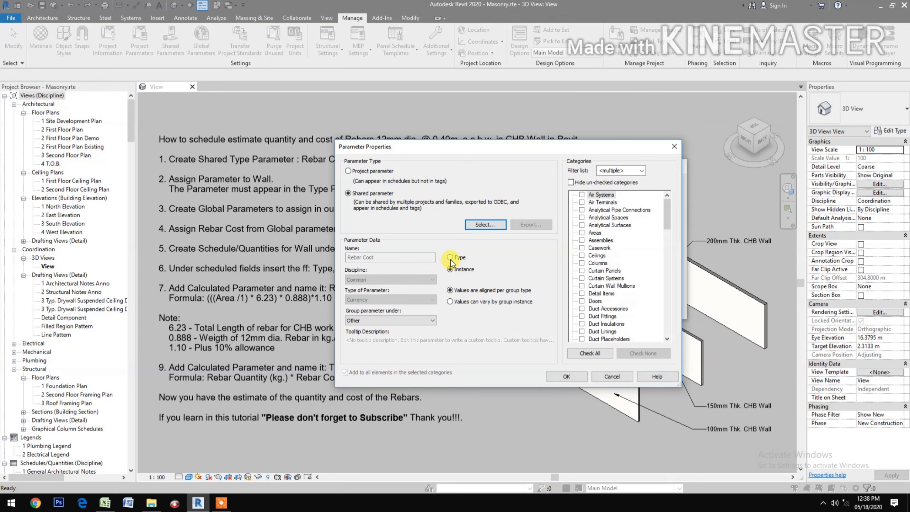
# - Make Rebar Cost a type parameter grouped under Identity Data and assign it to the Walls category
pyautogui.click(450, 258)
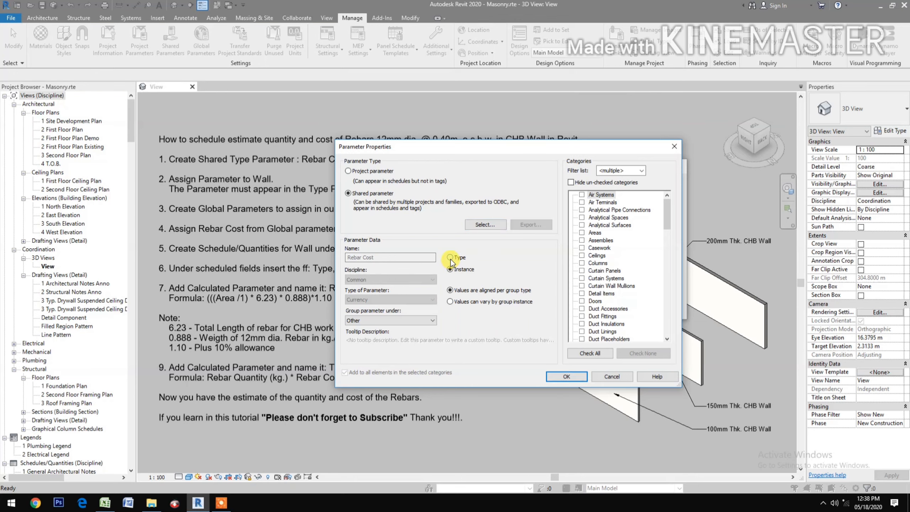
pyautogui.click(373, 320)
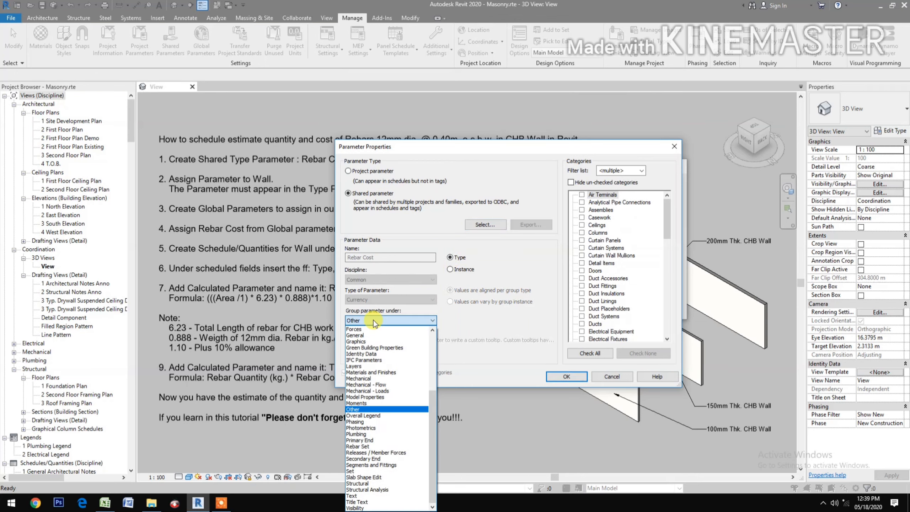
pyautogui.click(376, 354)
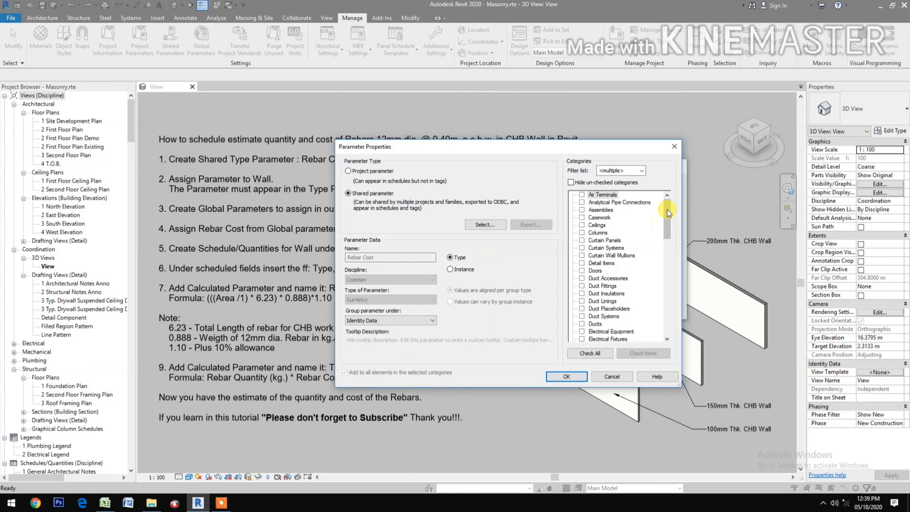
pyautogui.moveTo(666, 219); pyautogui.dragTo(667, 312)
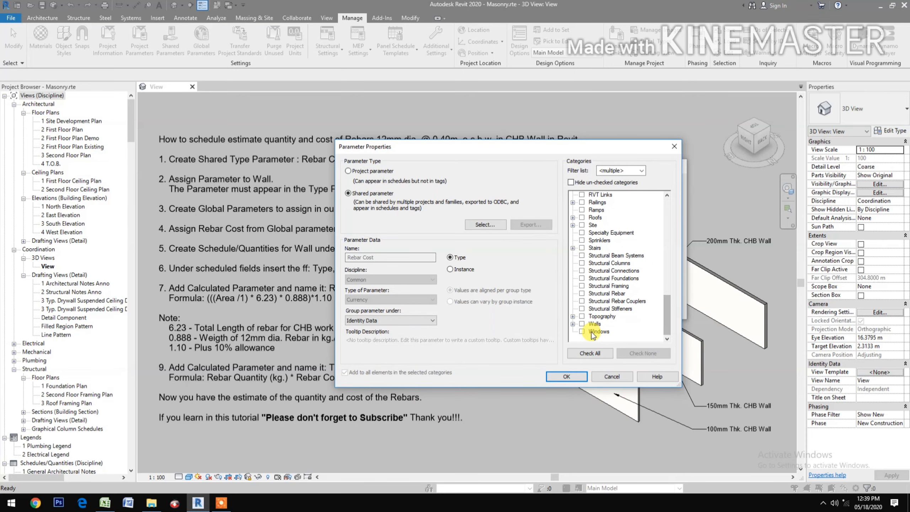
pyautogui.click(582, 324)
pyautogui.click(569, 378)
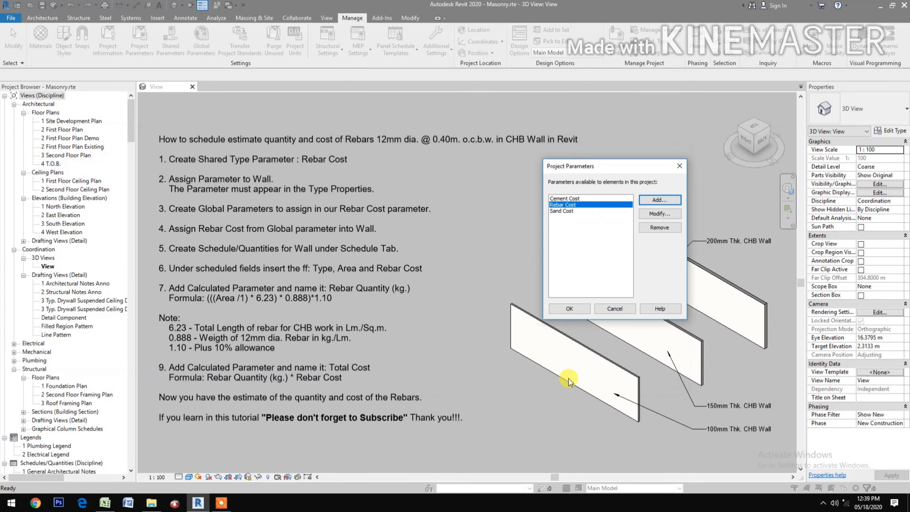
pyautogui.click(570, 309)
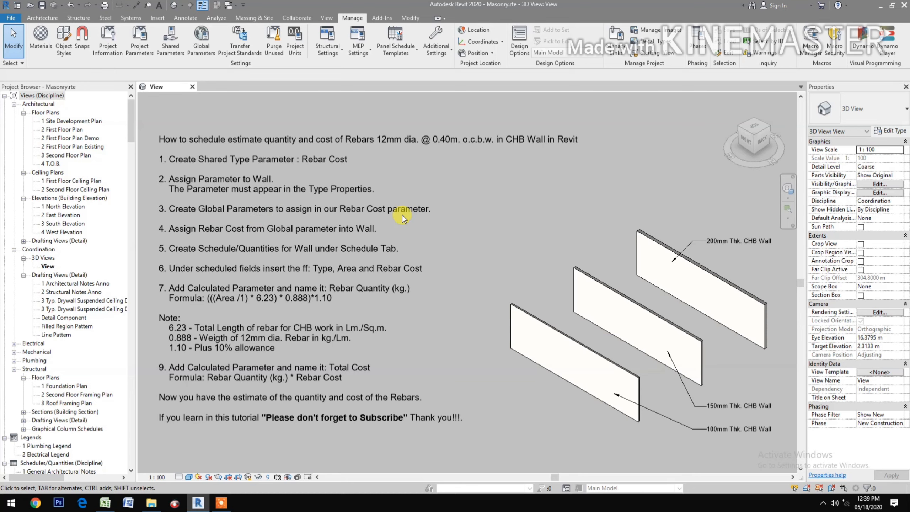
# - Create a global parameter named Rebar Cost with type Currency, grouped under Identity Data
pyautogui.click(211, 54)
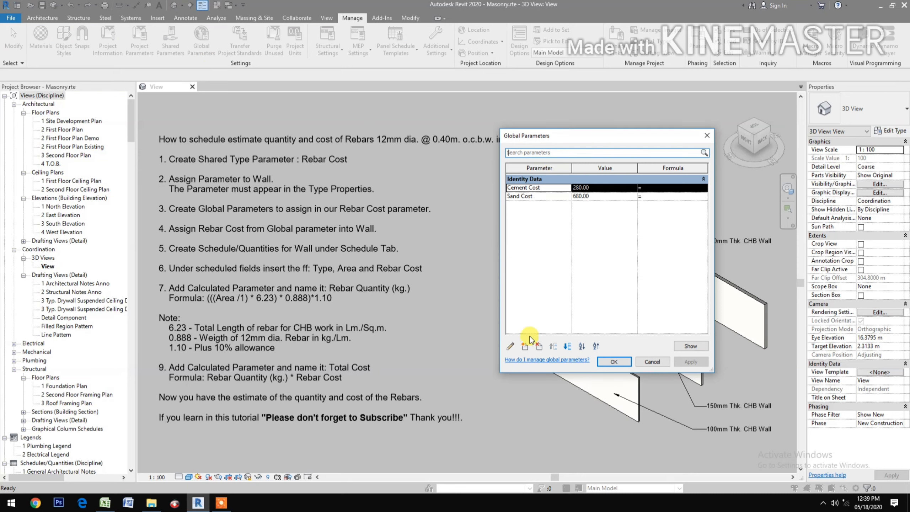
pyautogui.click(526, 346)
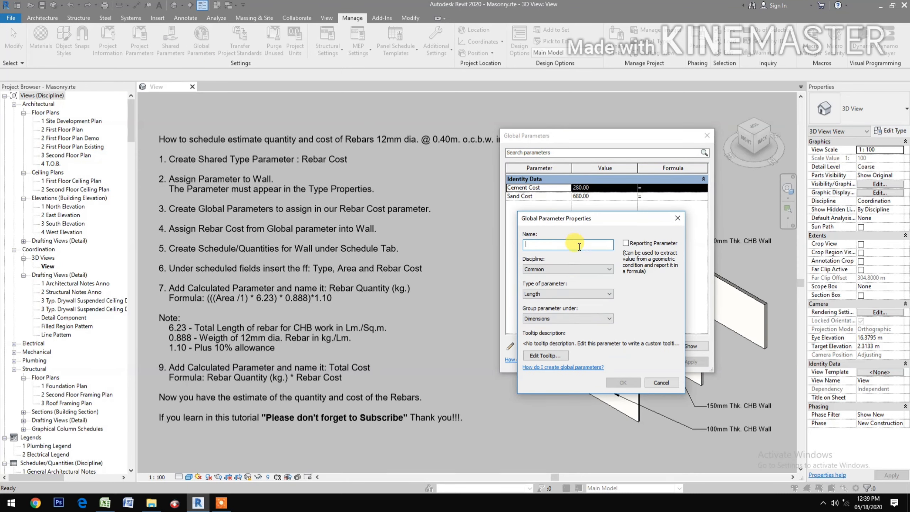
pyautogui.write('Rebar Cost')
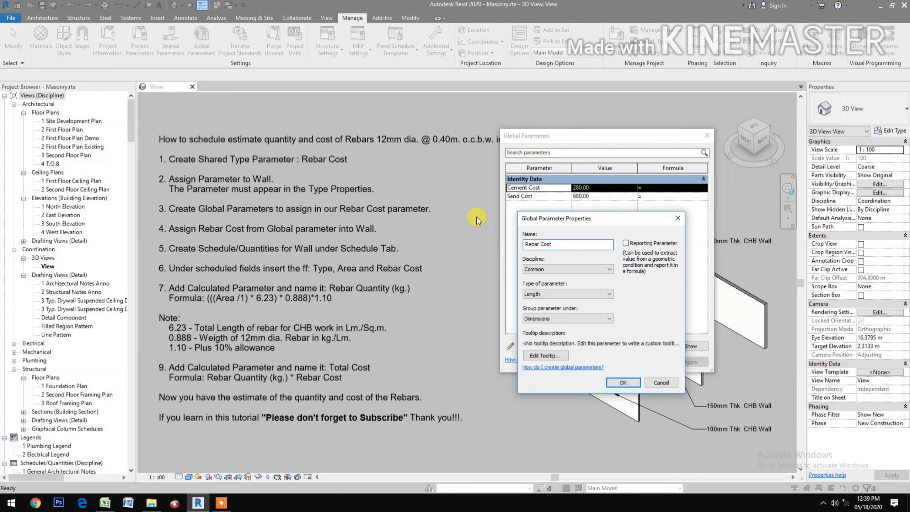
pyautogui.click(579, 295)
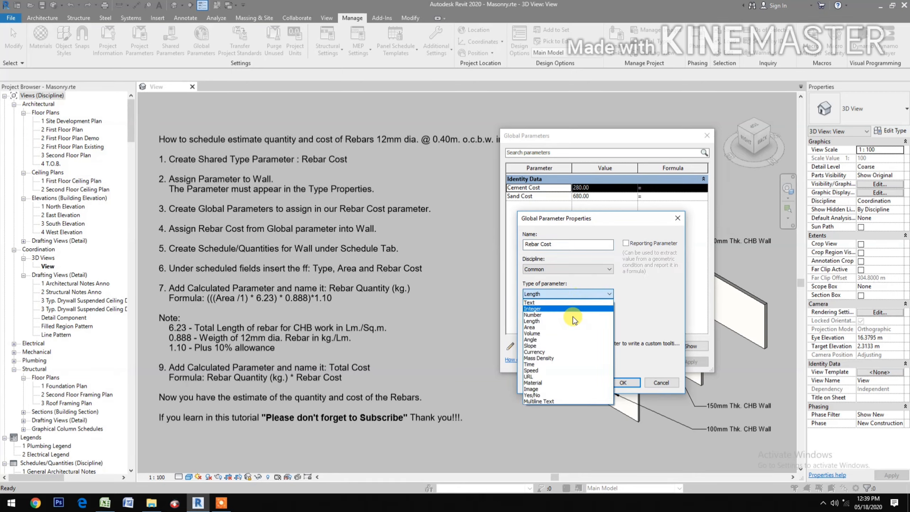
pyautogui.click(569, 352)
pyautogui.click(580, 319)
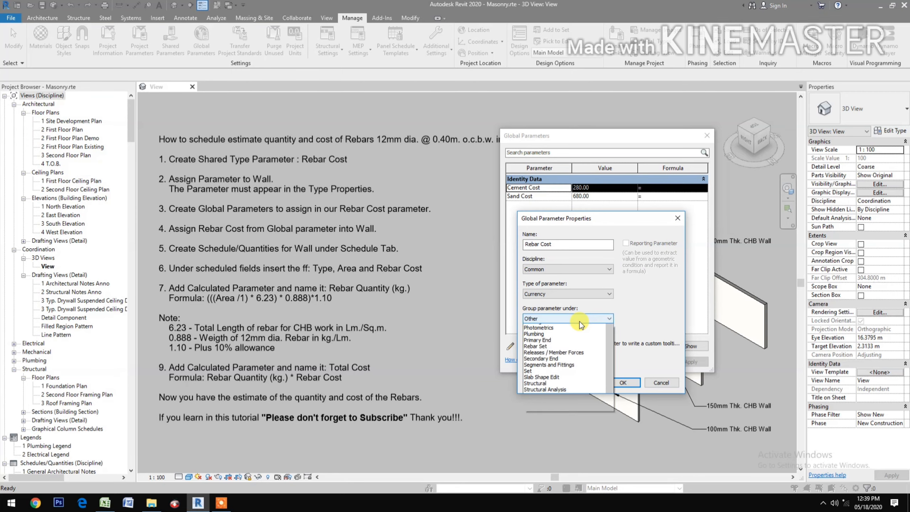
pyautogui.click(570, 352)
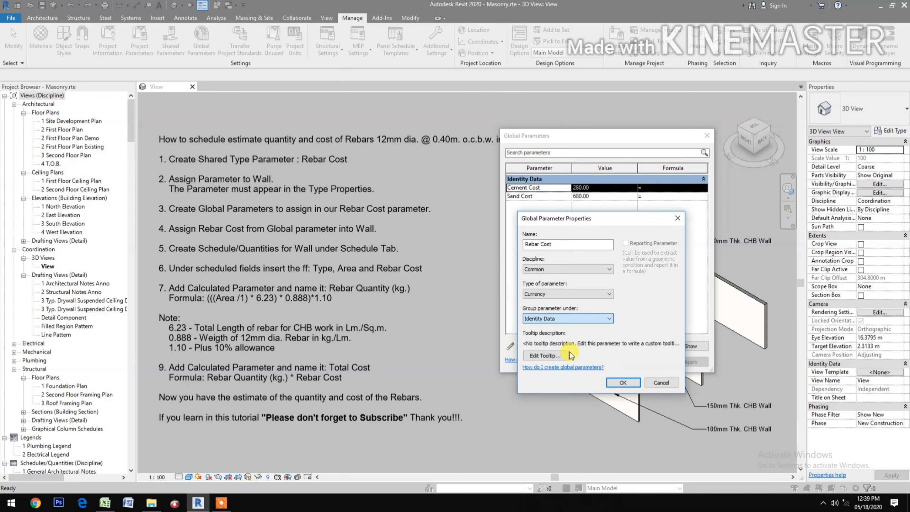
pyautogui.click(624, 382)
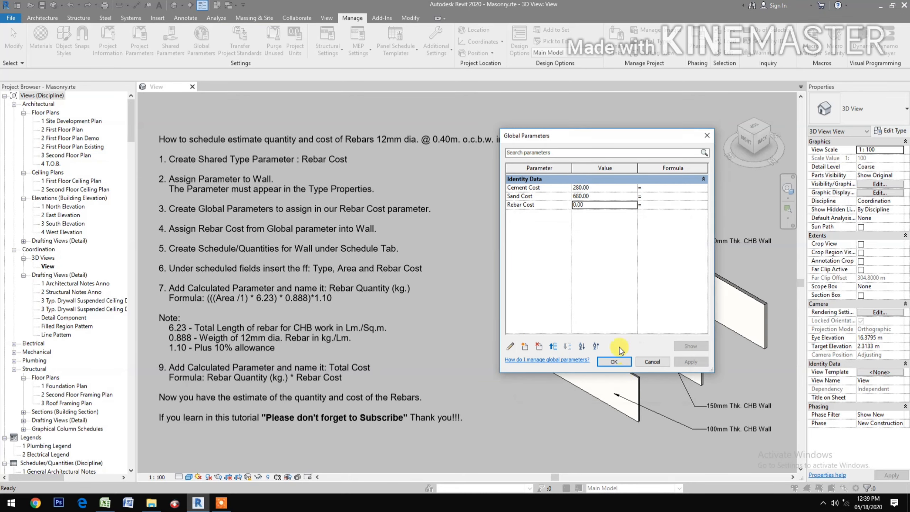
# - Set the Rebar Cost global parameter's value to 45 and accept the global parameters
pyautogui.click(598, 205)
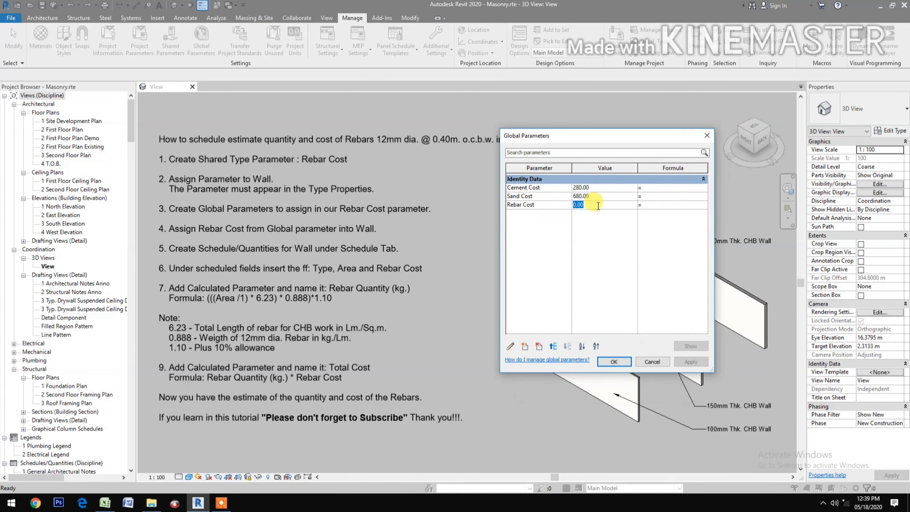
pyautogui.write('45')
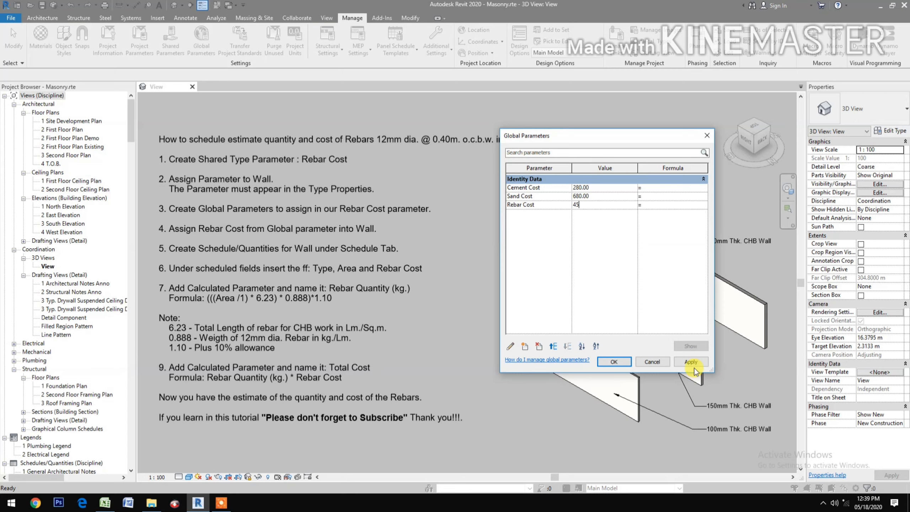
pyautogui.click(623, 365)
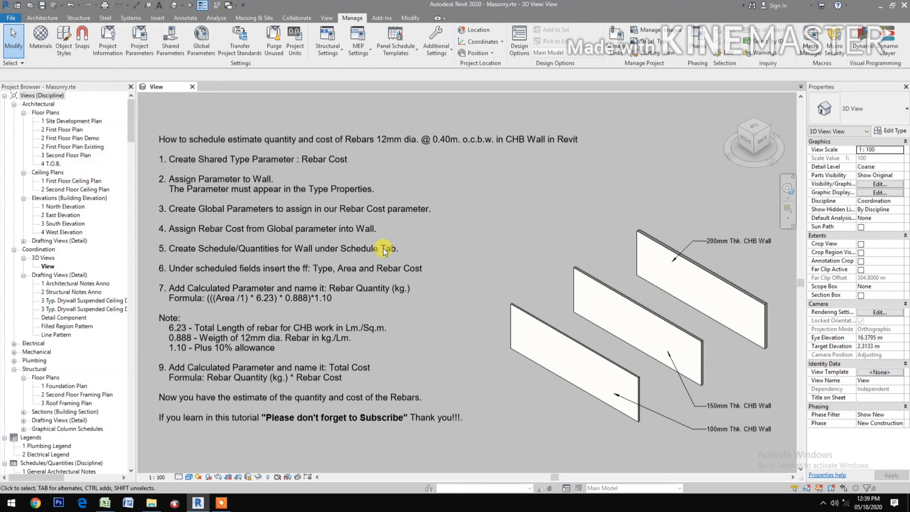
# - Associate the Rebar Cost type parameter of the 100mm Thk. CHB Wall with the Rebar Cost global parameter
pyautogui.click(551, 376)
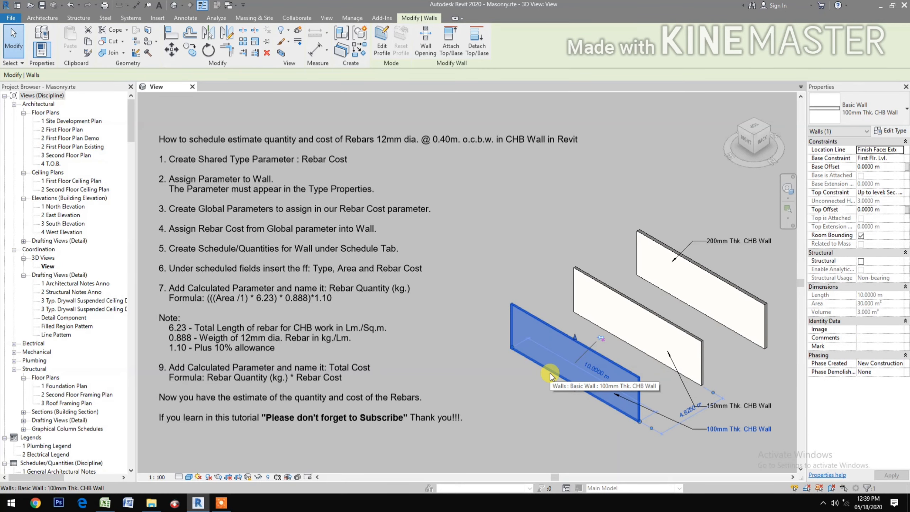
pyautogui.click(891, 132)
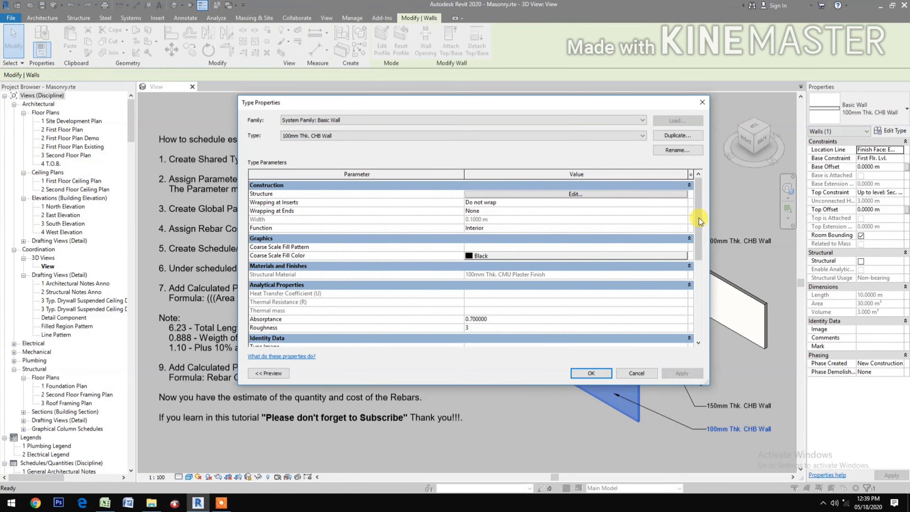
pyautogui.moveTo(699, 217); pyautogui.dragTo(702, 298)
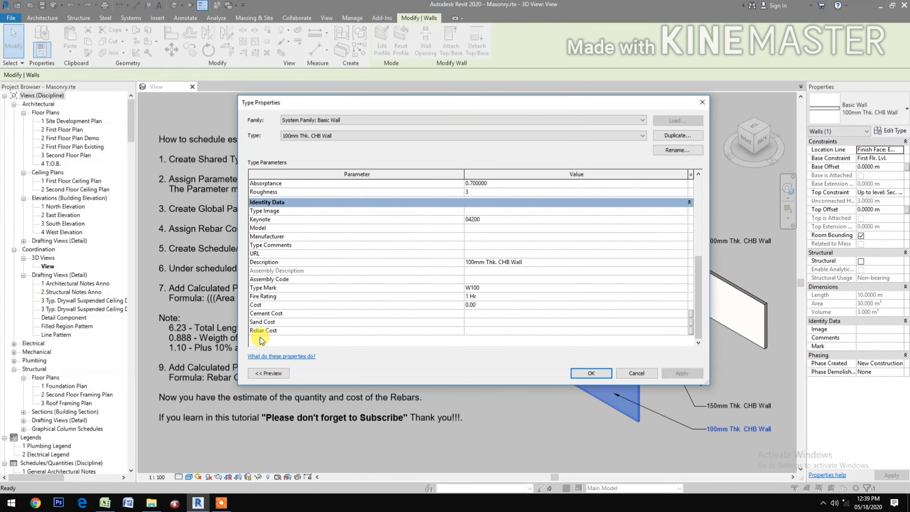
pyautogui.click(689, 332)
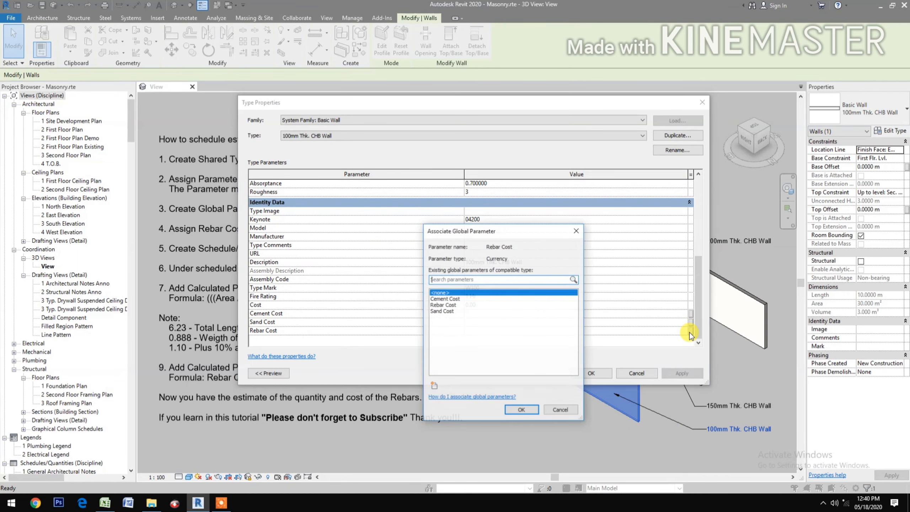
pyautogui.click(447, 305)
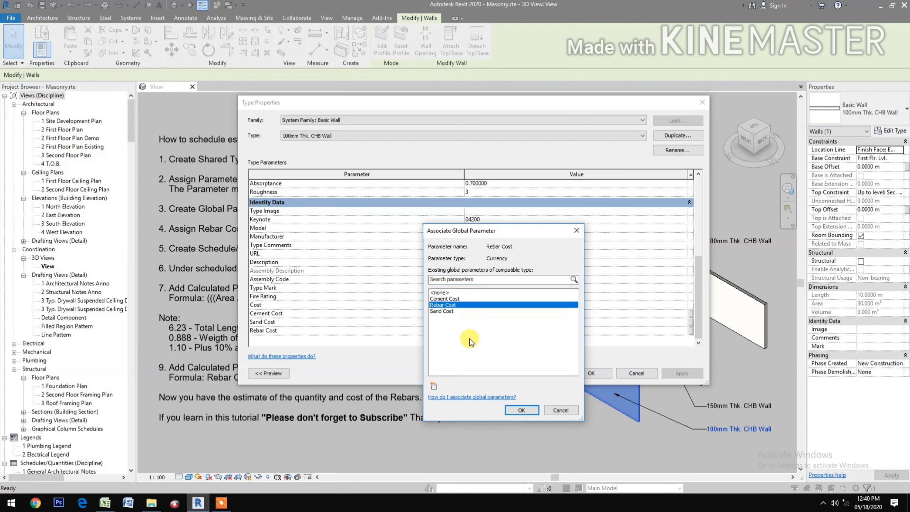
pyautogui.click(513, 411)
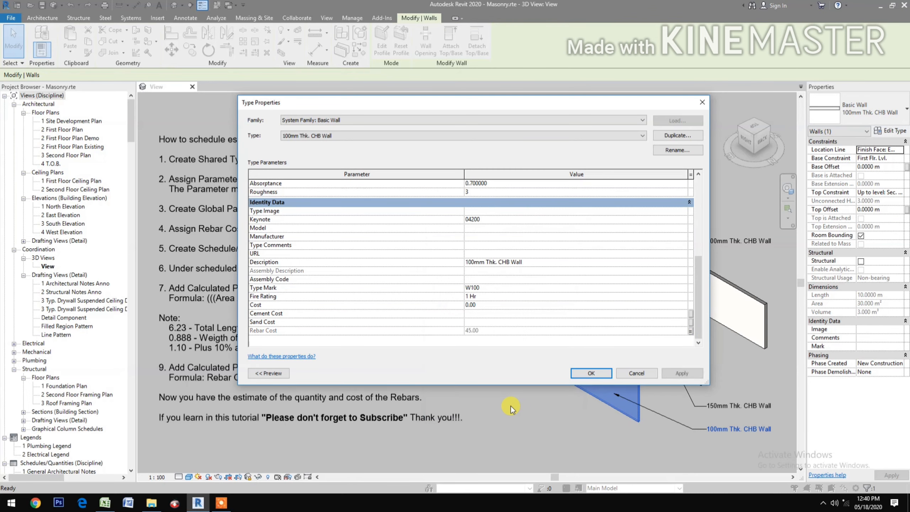
pyautogui.click(680, 373)
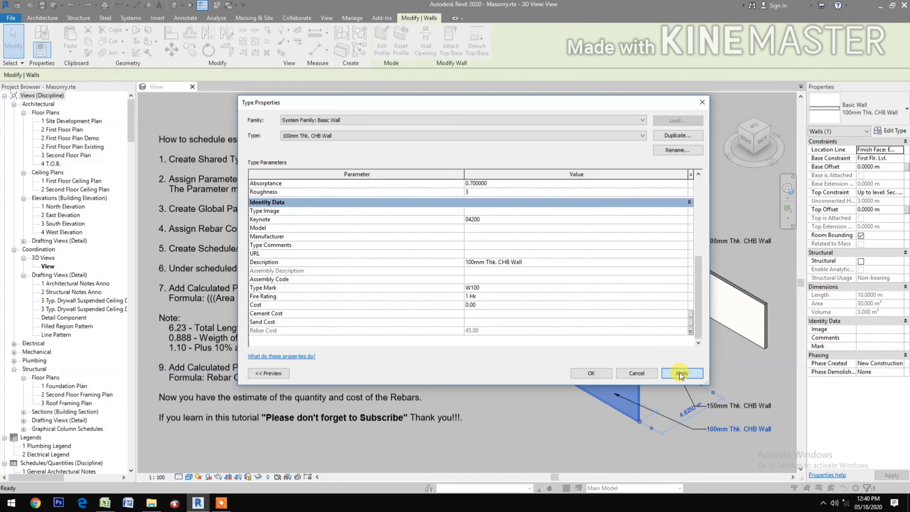
pyautogui.click(580, 373)
pyautogui.click(520, 422)
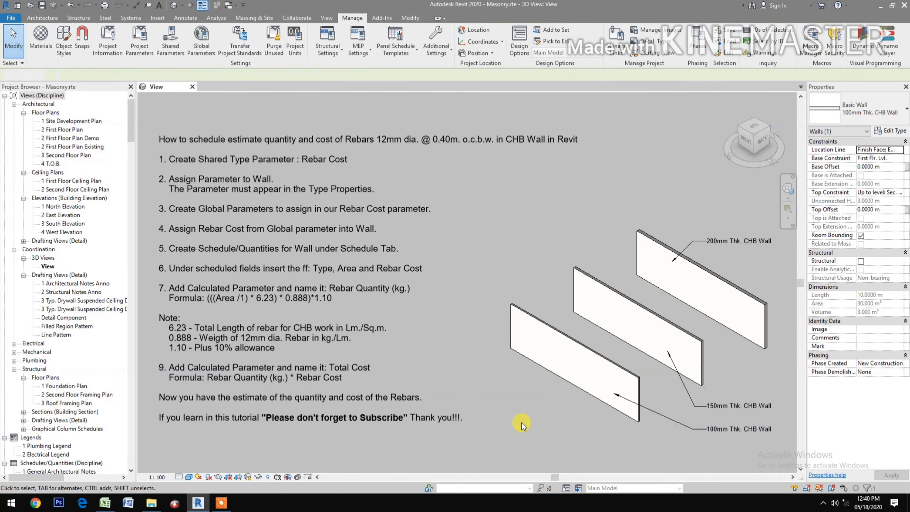
# - Associate the Rebar Cost type parameter of the 150mm Thk. CHB Wall with the Rebar Cost global parameter
pyautogui.click(594, 326)
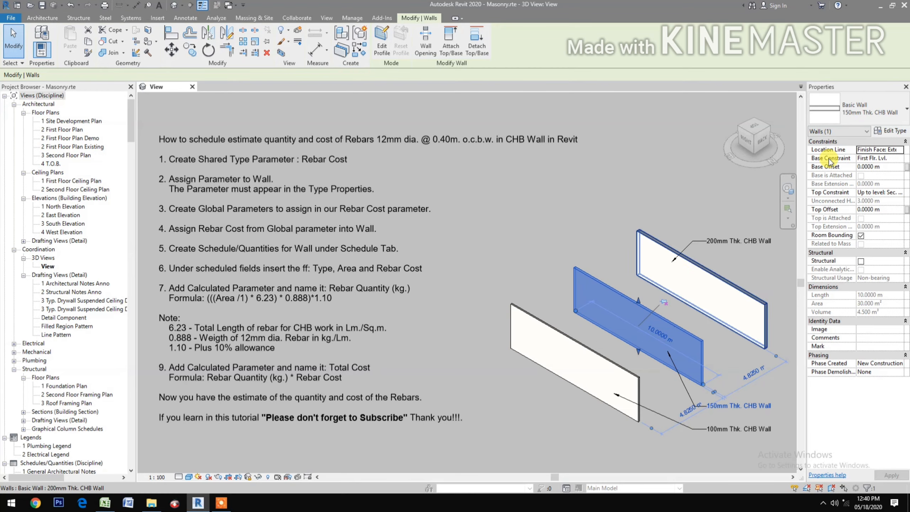
pyautogui.click(892, 132)
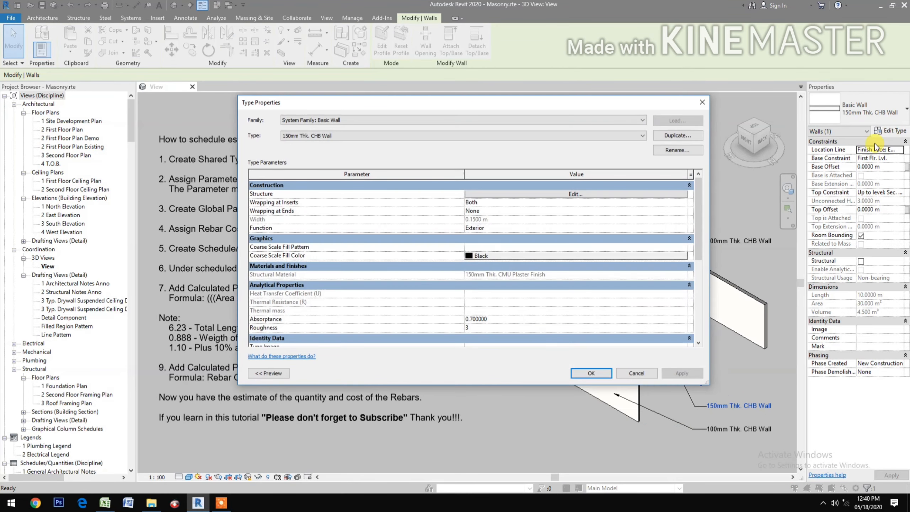
pyautogui.moveTo(696, 204); pyautogui.dragTo(698, 282)
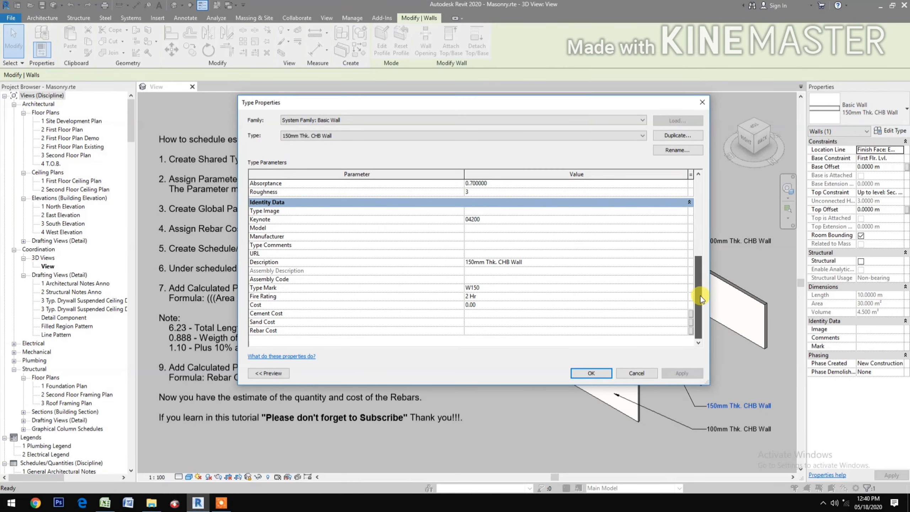
pyautogui.click(690, 332)
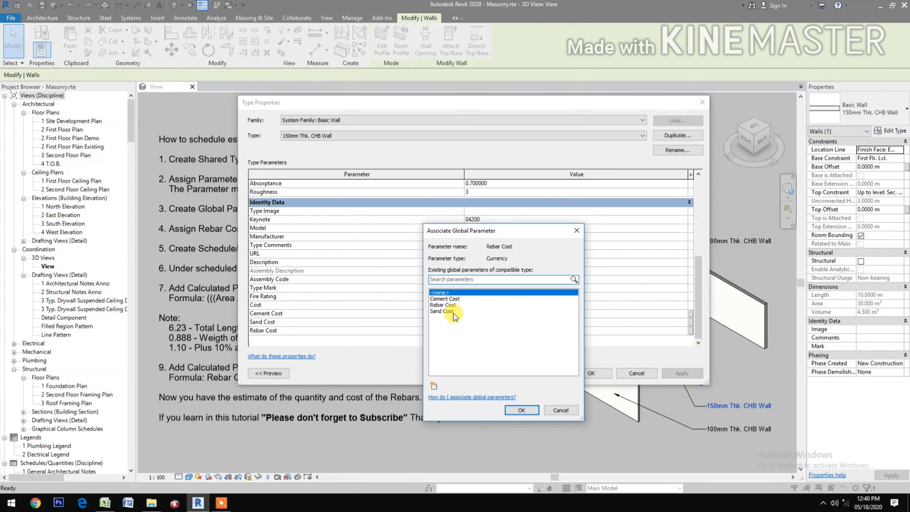
pyautogui.click(448, 305)
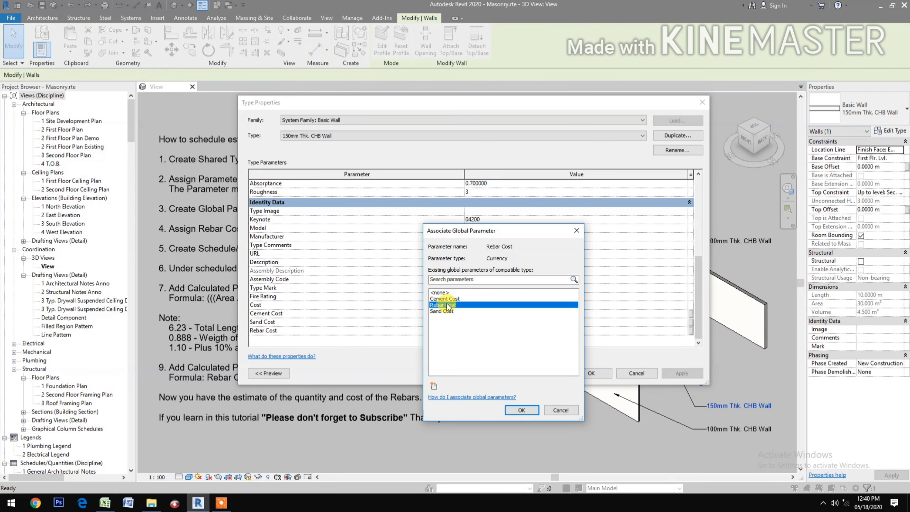
pyautogui.click(520, 410)
pyautogui.click(682, 373)
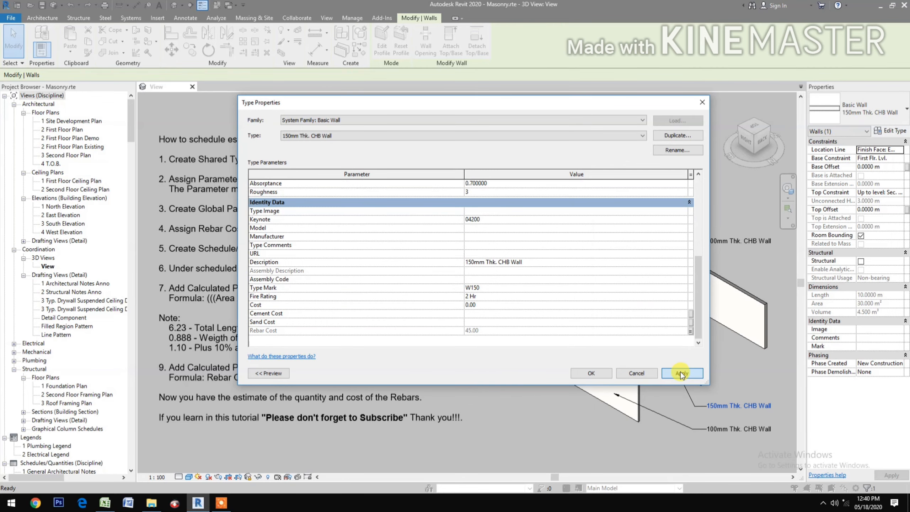
pyautogui.click(592, 373)
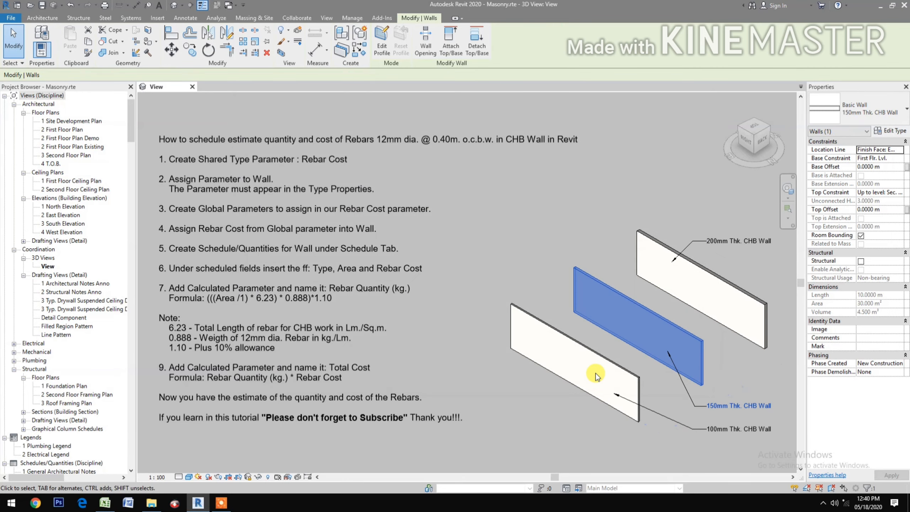
pyautogui.click(560, 404)
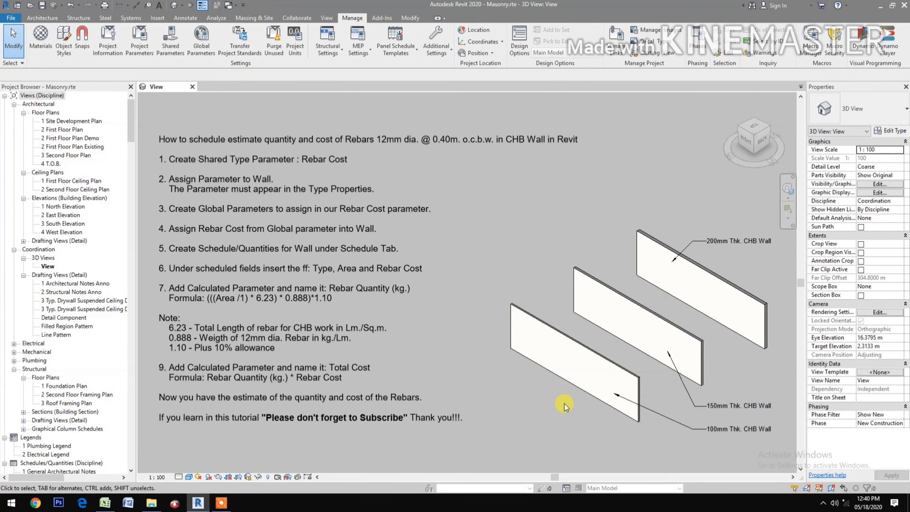
# - Associate the Rebar Cost type parameter of the 200mm Thk. CHB Wall with the Rebar Cost global parameter
pyautogui.click(684, 304)
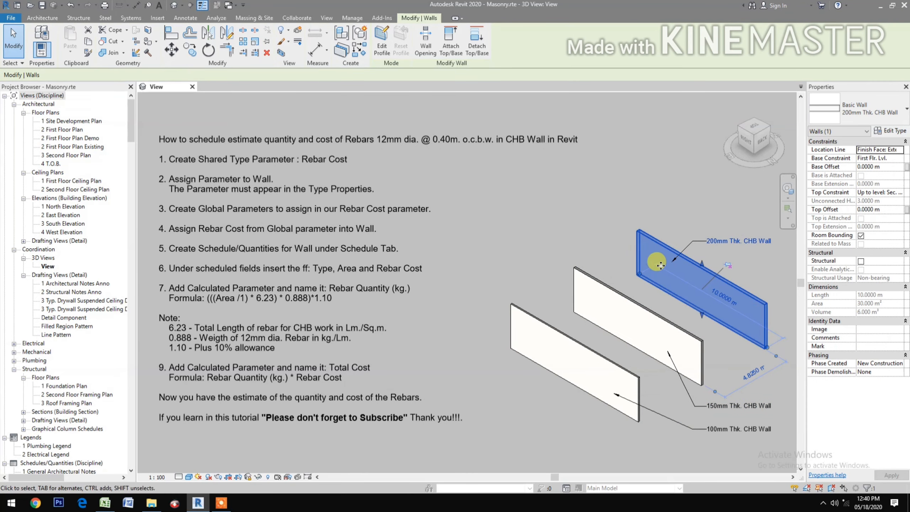
pyautogui.click(893, 132)
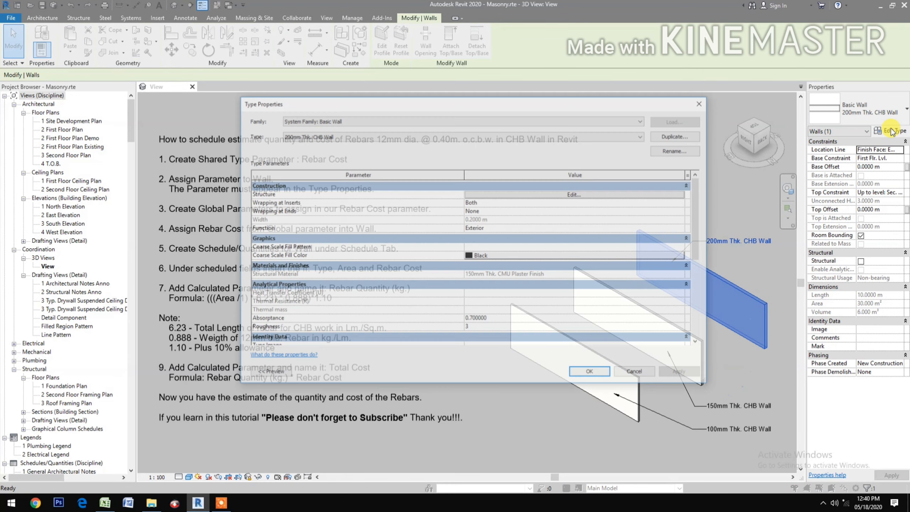
pyautogui.moveTo(701, 213); pyautogui.dragTo(704, 294)
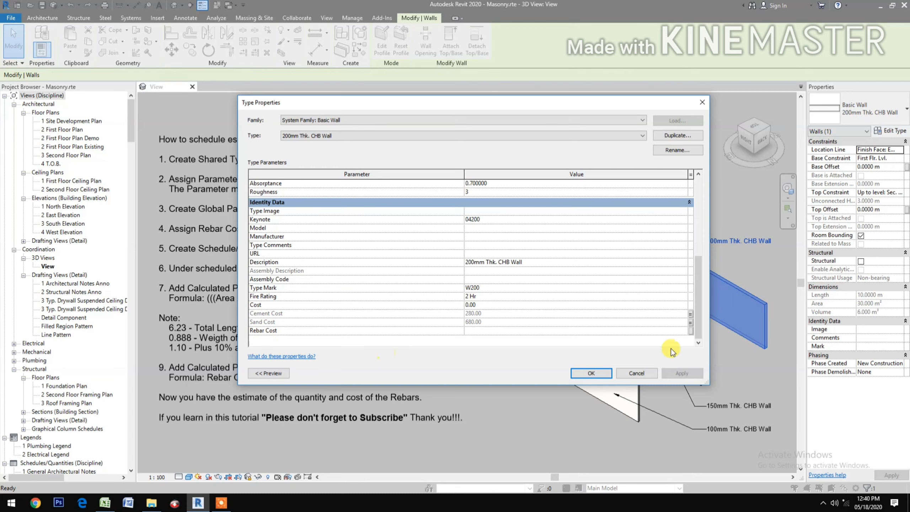
pyautogui.click(690, 331)
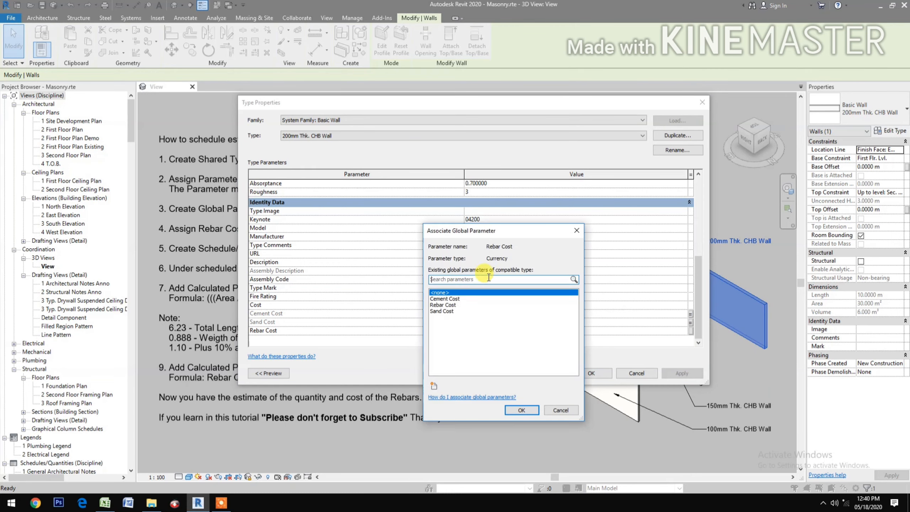
pyautogui.click(443, 305)
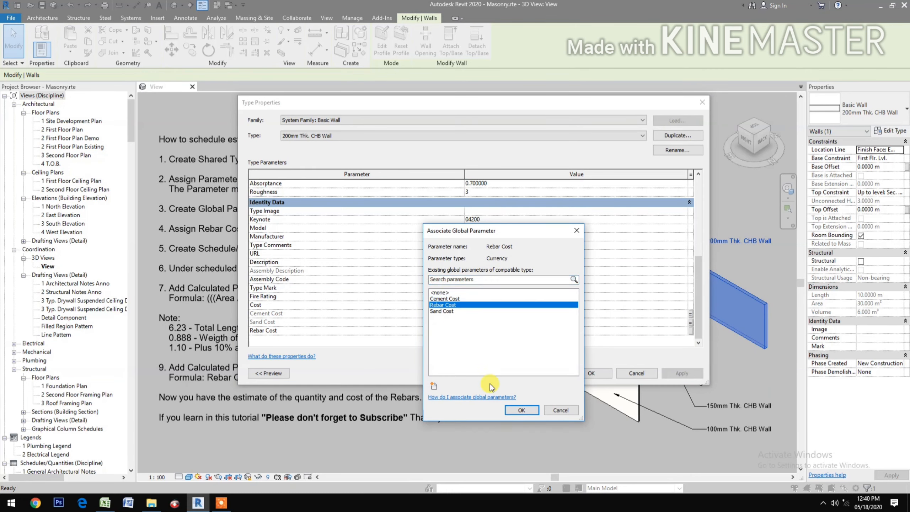
pyautogui.click(517, 410)
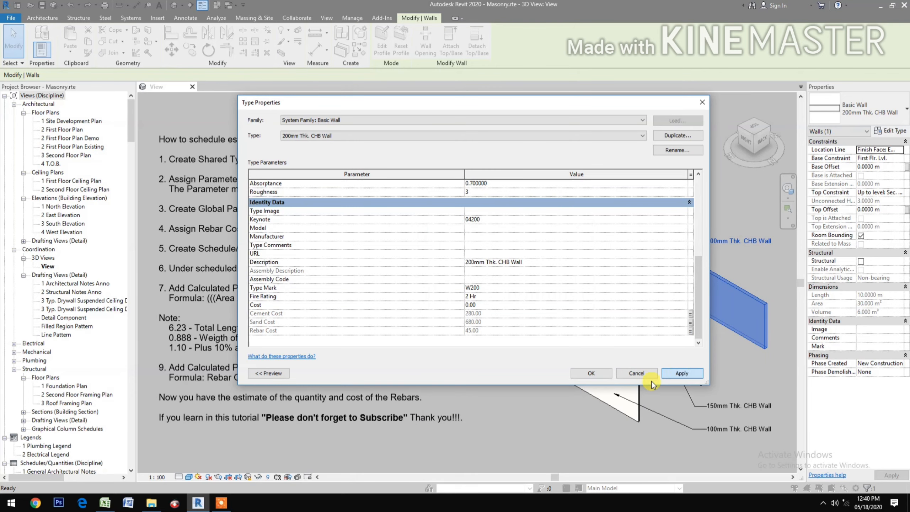
pyautogui.click(586, 373)
pyautogui.click(547, 426)
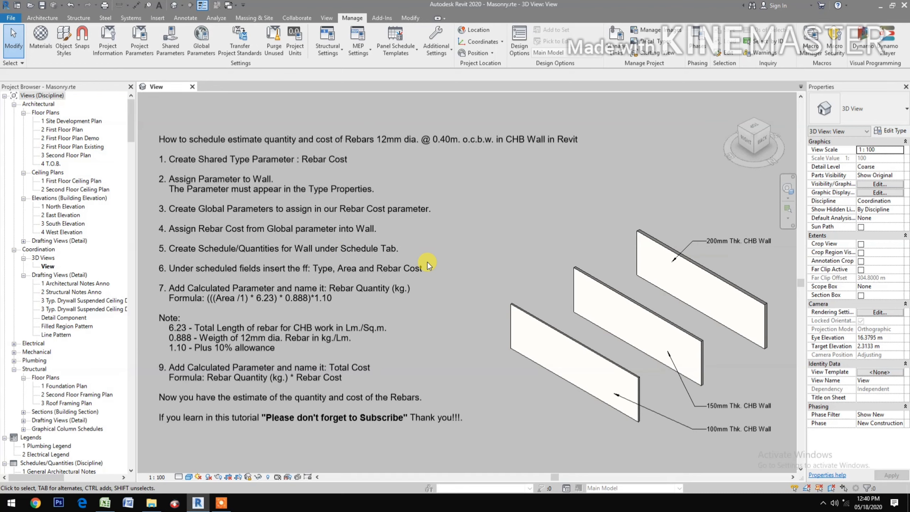
# - Create a new building component schedule for the Walls category with the phase set to New Construction
pyautogui.click(329, 19)
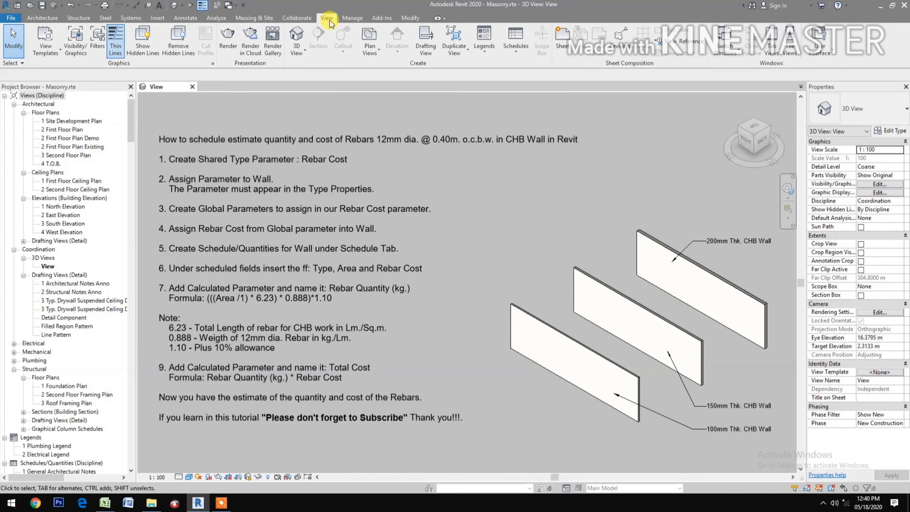
pyautogui.click(516, 47)
pyautogui.click(535, 72)
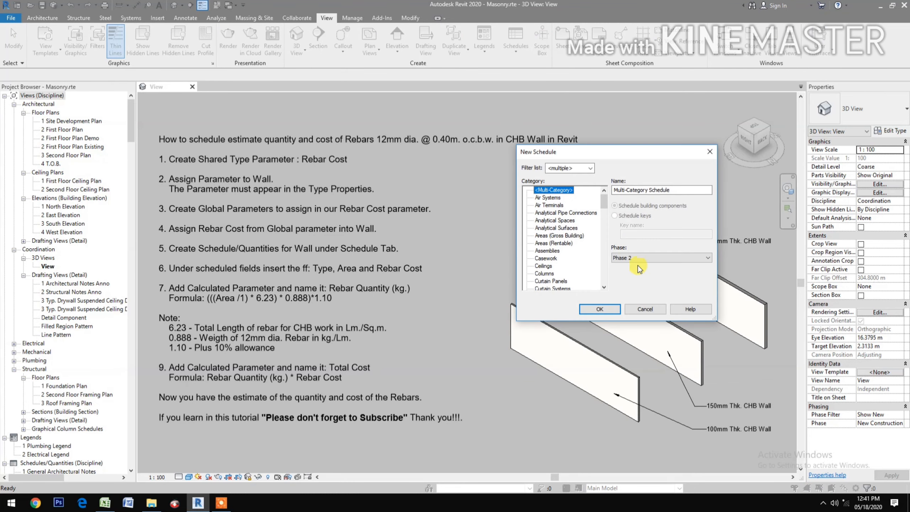
pyautogui.click(642, 257)
pyautogui.click(644, 280)
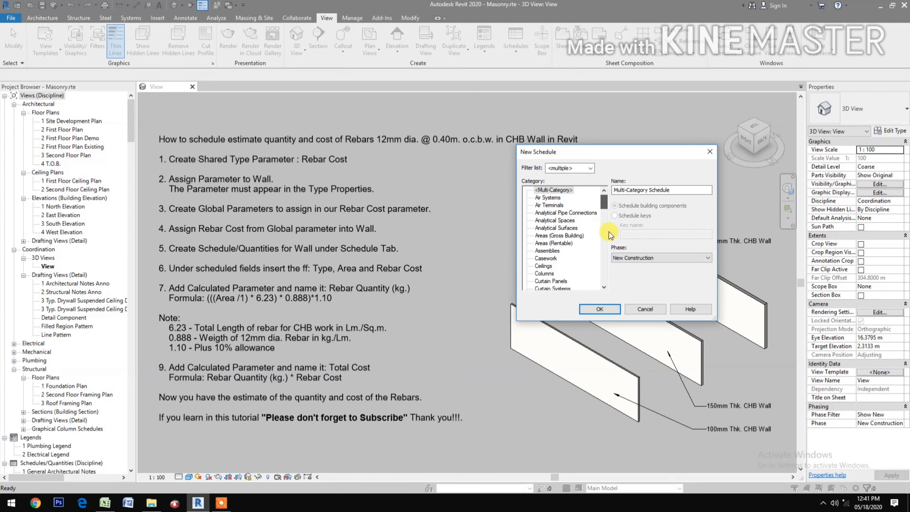
pyautogui.moveTo(604, 199); pyautogui.dragTo(604, 276)
pyautogui.click(554, 253)
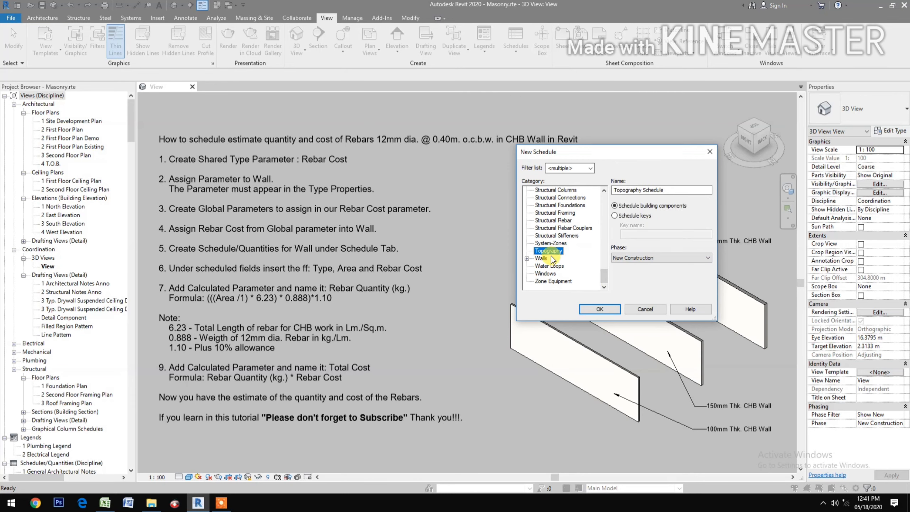
pyautogui.click(546, 258)
pyautogui.click(595, 309)
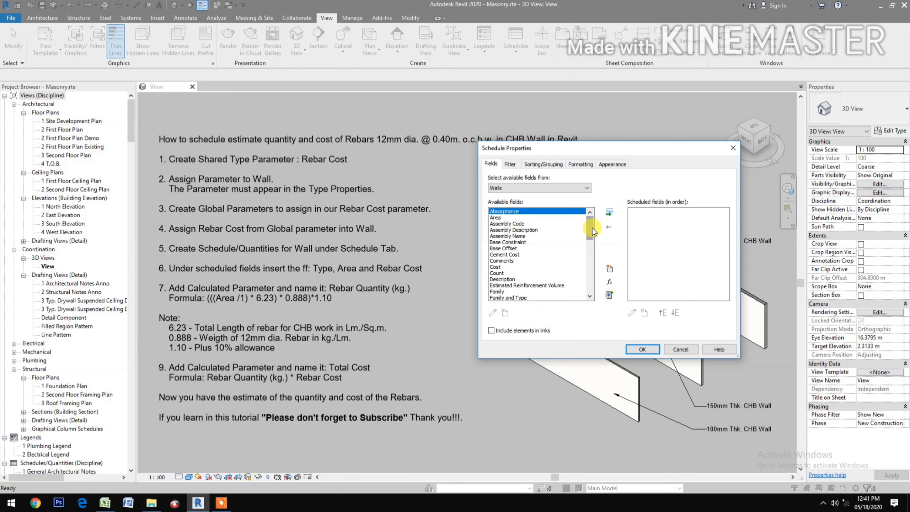
# - Add the Type, Area and Rebar Cost fields to the wall schedule in that order
pyautogui.moveTo(594, 231); pyautogui.dragTo(596, 269)
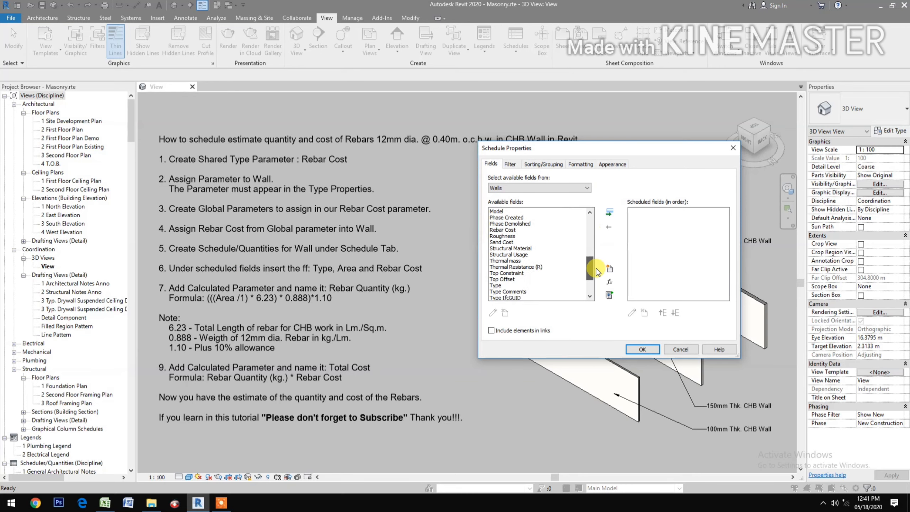
pyautogui.click(501, 285)
pyautogui.click(609, 212)
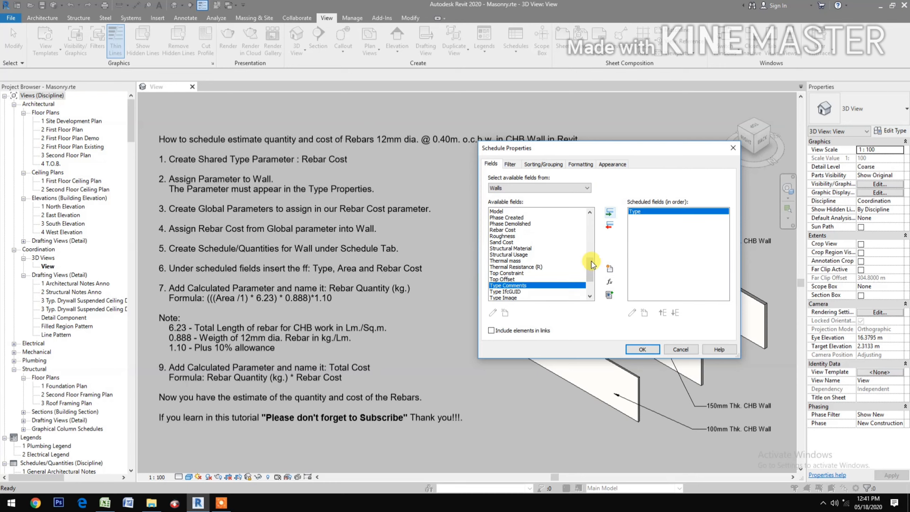
pyautogui.moveTo(589, 273); pyautogui.dragTo(590, 229)
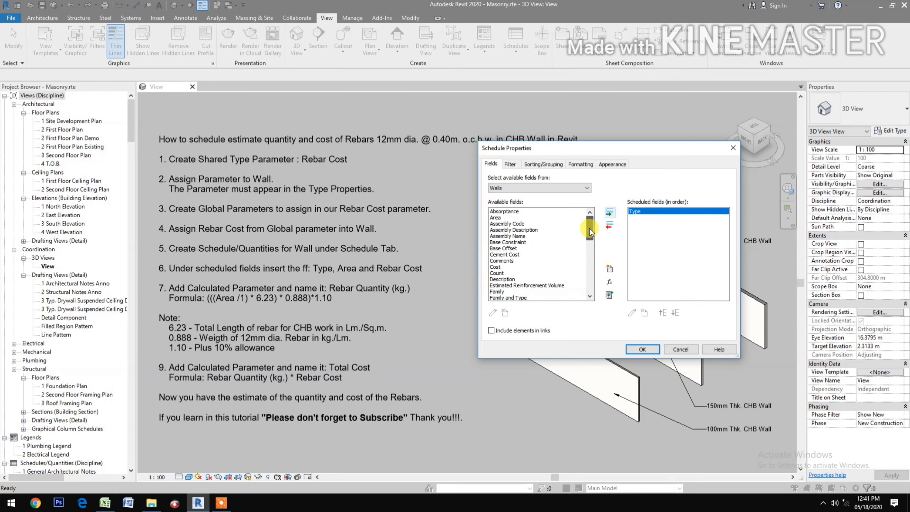
pyautogui.click(495, 217)
pyautogui.click(614, 214)
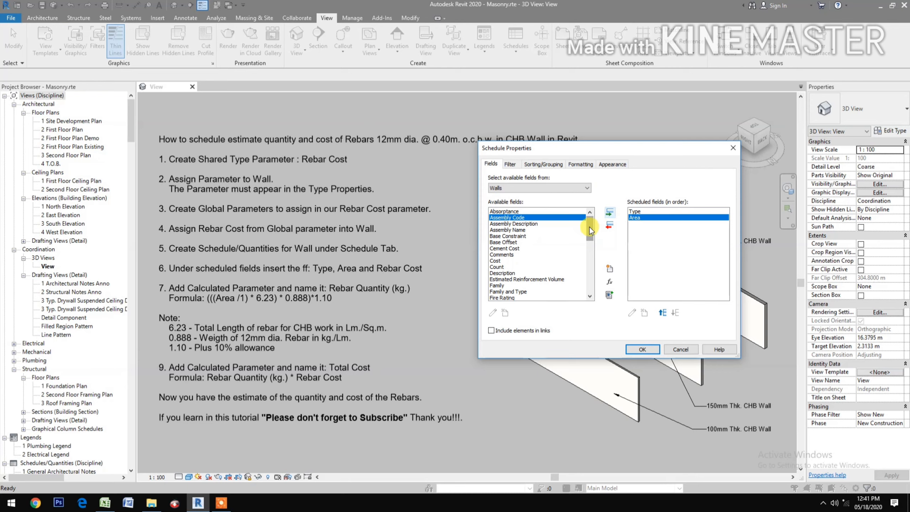
pyautogui.moveTo(590, 226); pyautogui.dragTo(591, 274)
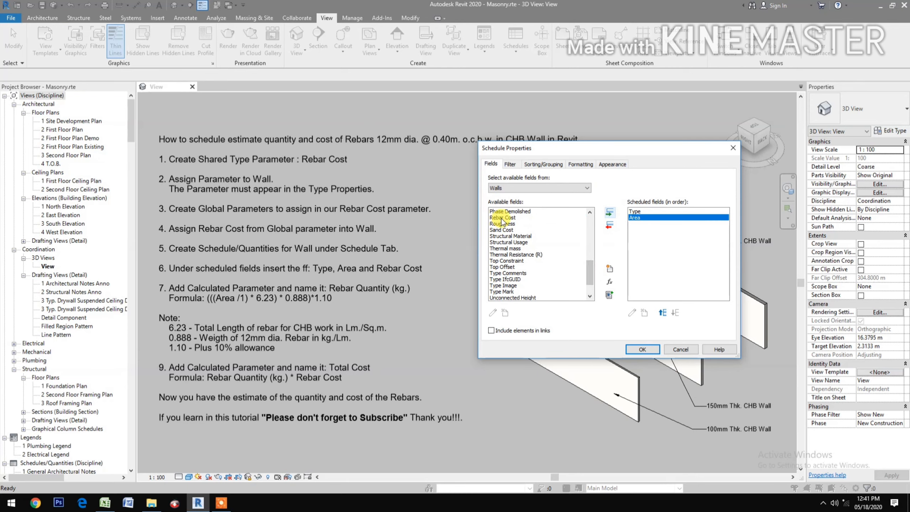
pyautogui.click(513, 218)
pyautogui.click(613, 215)
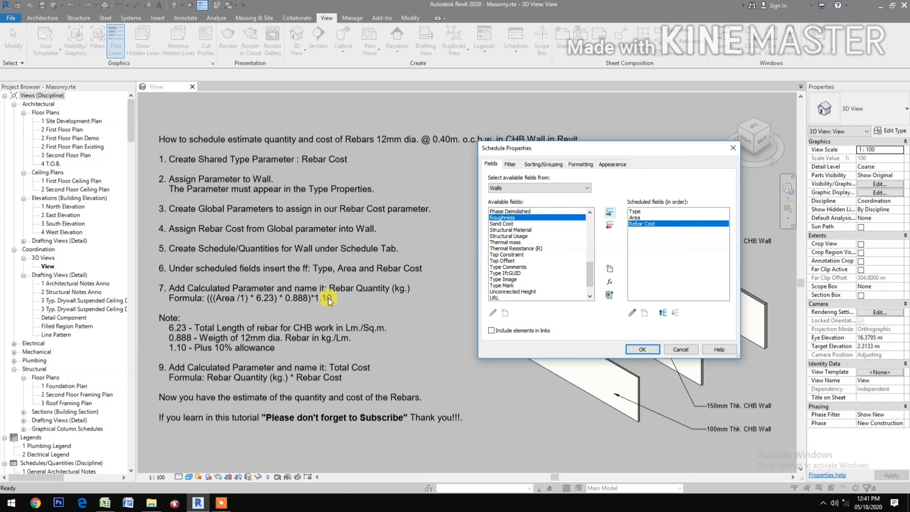
# - Start a calculated value named Rebar Quantity (kg.) and insert the Area field into its formula
pyautogui.click(610, 284)
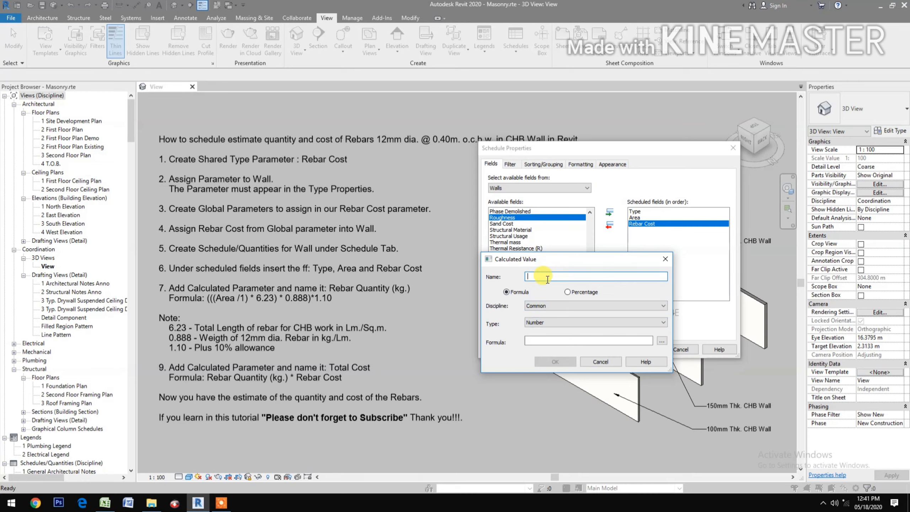
pyautogui.write('Reba')
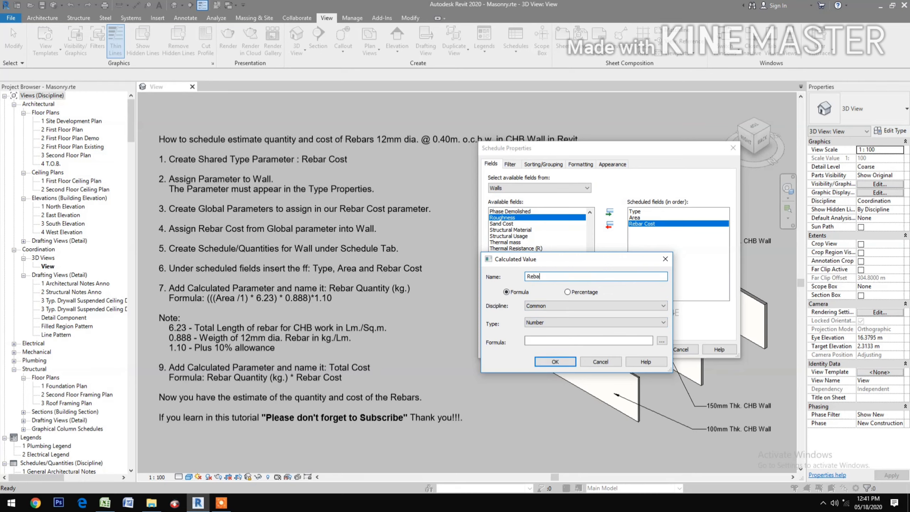
pyautogui.write('r Quan')
pyautogui.write('kg.)')
pyautogui.click(663, 343)
pyautogui.click(538, 275)
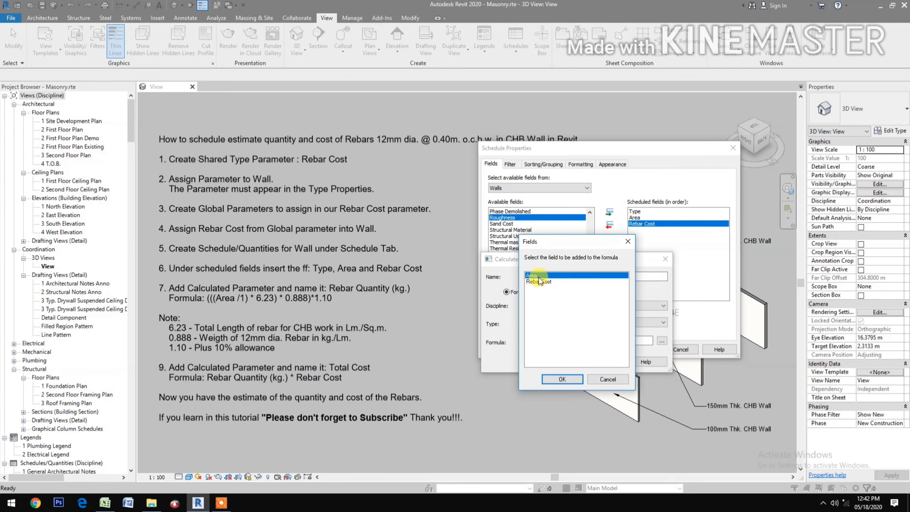
pyautogui.click(573, 379)
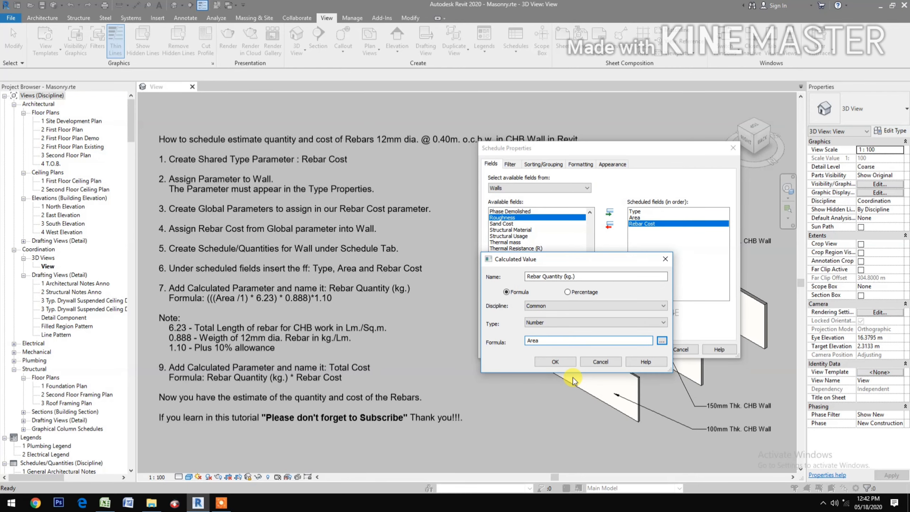
# - Extend the Rebar Quantity (kg.) formula to ((Area/1)*6.23)
pyautogui.write('/1)')
pyautogui.click(530, 341)
pyautogui.write('(')
pyautogui.click(539, 340)
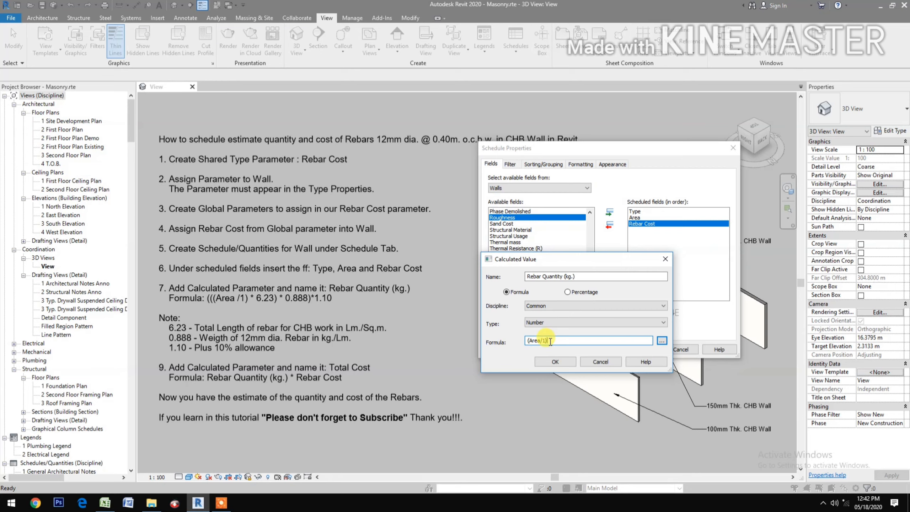
pyautogui.write('*')
pyautogui.click(549, 341)
pyautogui.write('6.23)')
pyautogui.click(528, 340)
pyautogui.write('(')
# - Complete the Rebar Quantity (kg.) formula as (((Area/1)*6.23)*.888)*1.10 and accept the calculated value
pyautogui.write('*')
pyautogui.write('.888')
pyautogui.moveTo(579, 340); pyautogui.dragTo(570, 347)
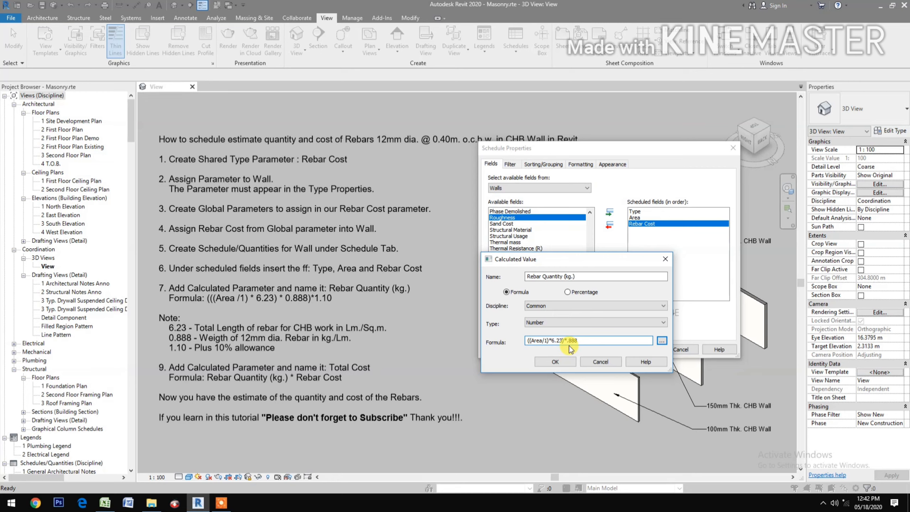
pyautogui.click(526, 340)
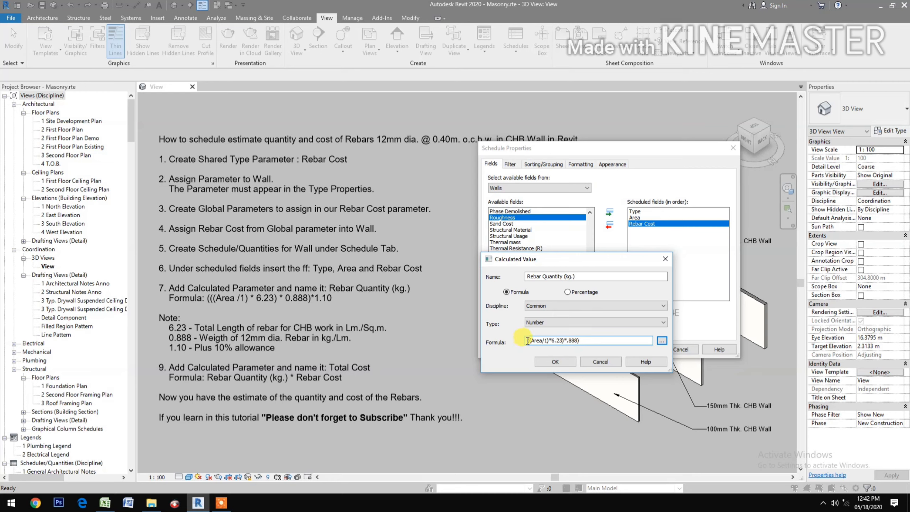
pyautogui.write('(')
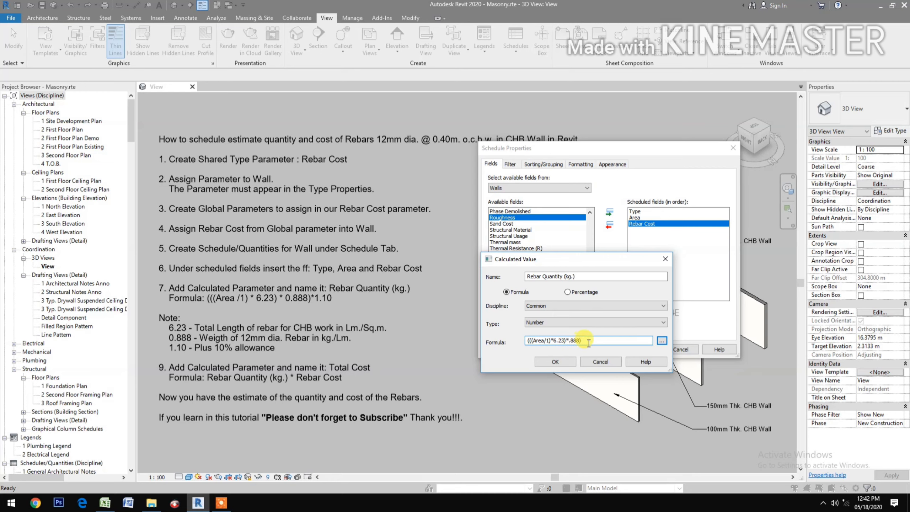
pyautogui.click(589, 344)
pyautogui.write('*1.10')
pyautogui.click(563, 367)
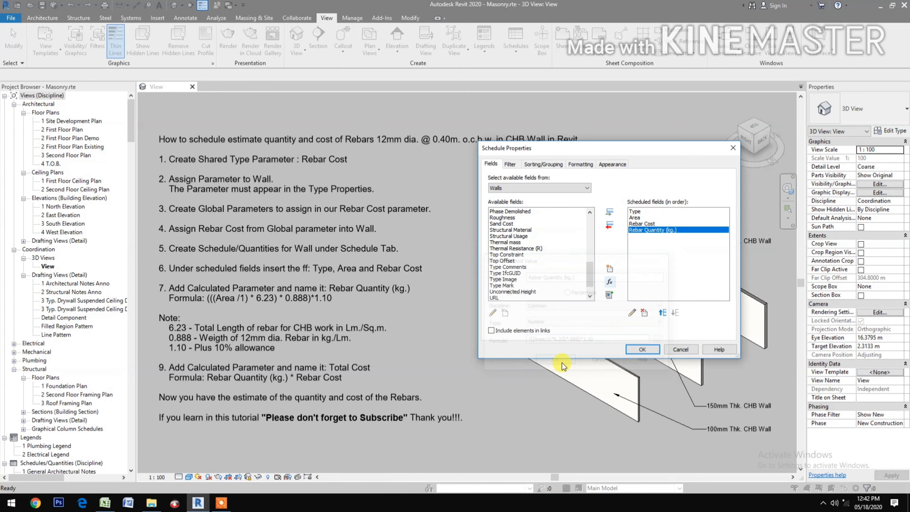
# - Move Rebar Quantity (kg.) above Rebar Cost in the scheduled fields and start a Currency calculated value named Total Cost
pyautogui.click(662, 313)
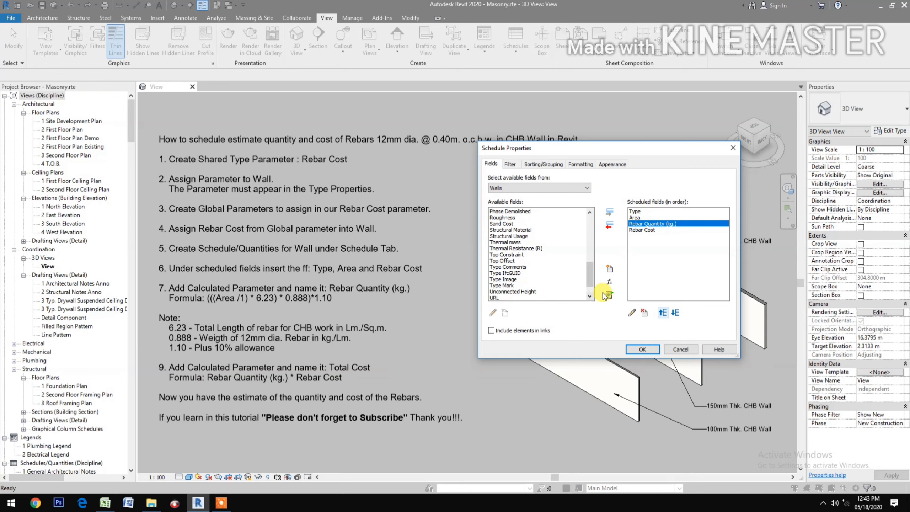
pyautogui.click(610, 283)
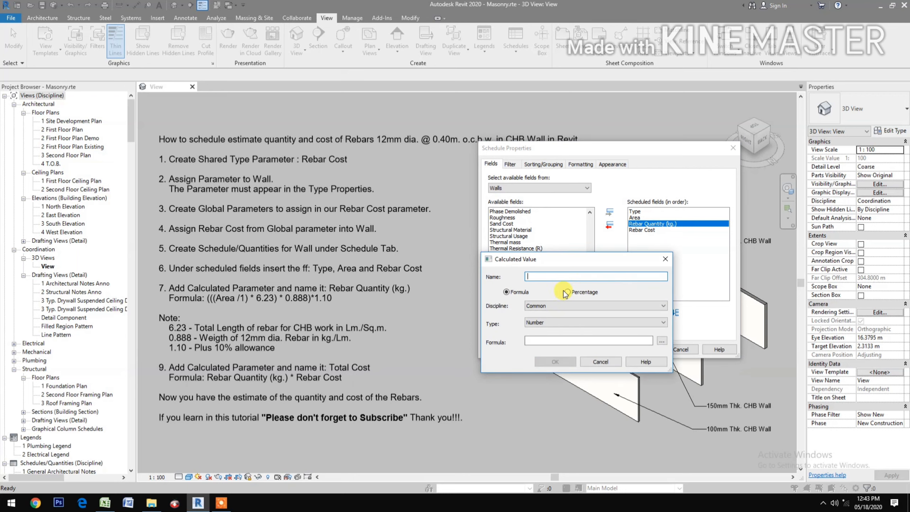
pyautogui.write('Total Cost')
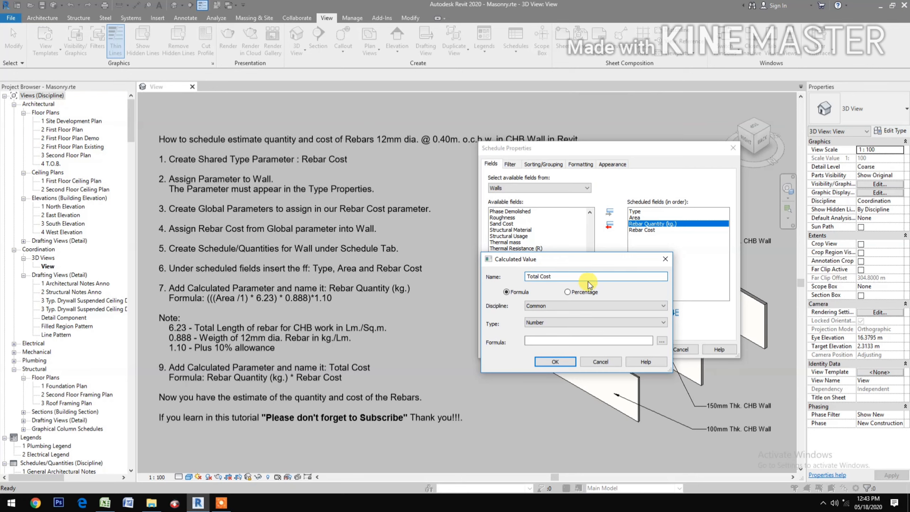
pyautogui.click(559, 323)
pyautogui.click(547, 380)
# - Set the Total Cost formula to Rebar Quantity (kg.) multiplied by Rebar Cost and accept the calculated value
pyautogui.click(663, 345)
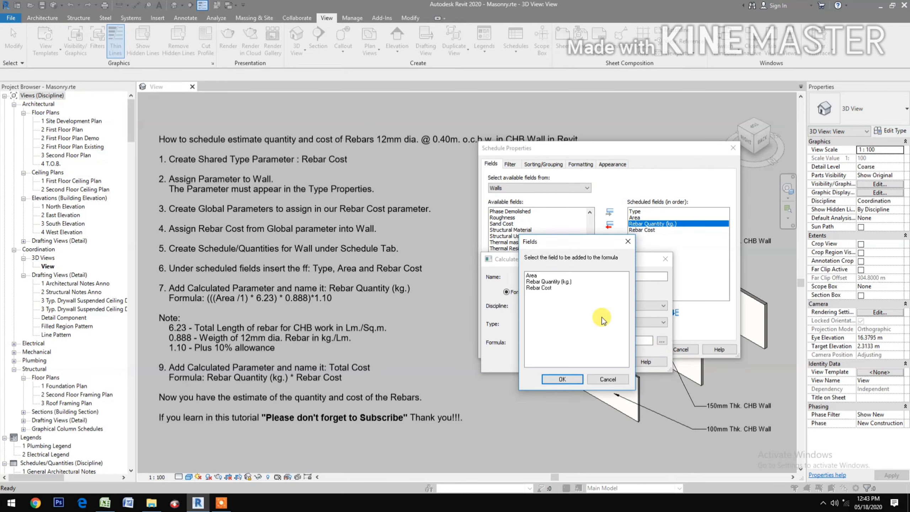
pyautogui.click(572, 281)
pyautogui.click(562, 379)
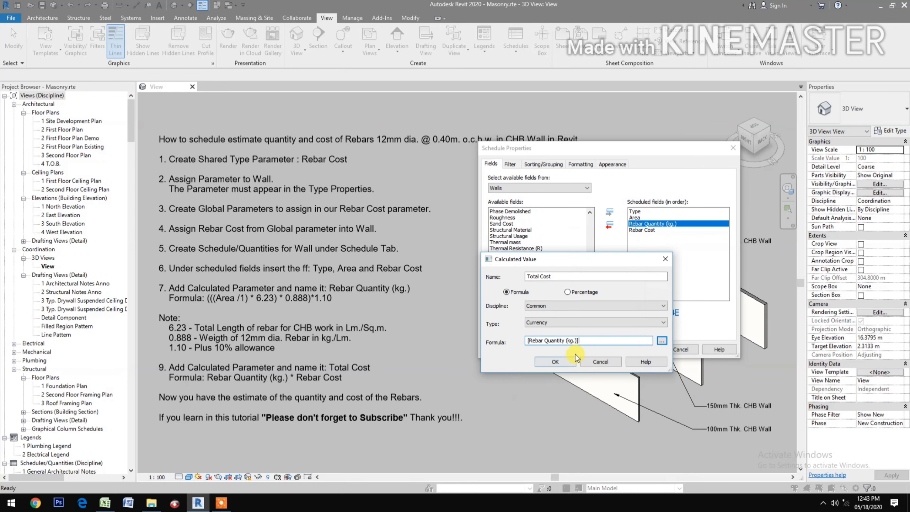
pyautogui.write('*')
pyautogui.click(663, 341)
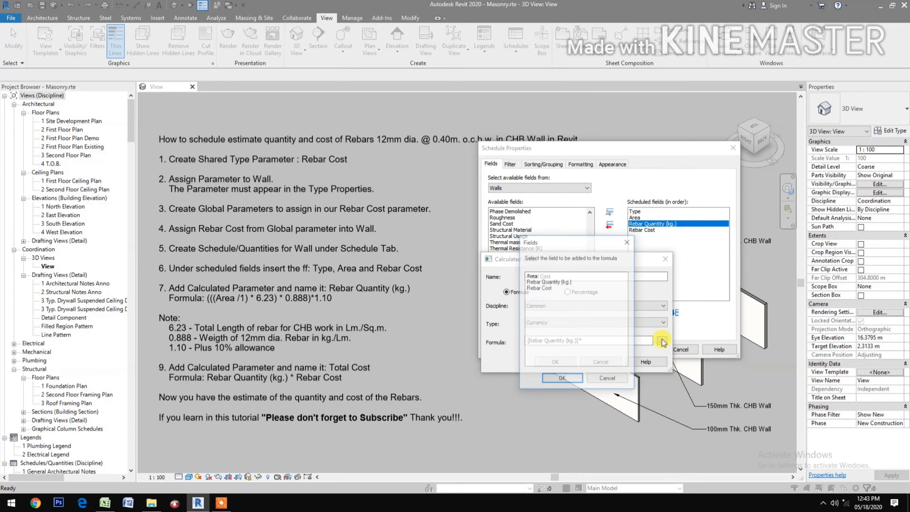
pyautogui.click(546, 288)
pyautogui.click(561, 379)
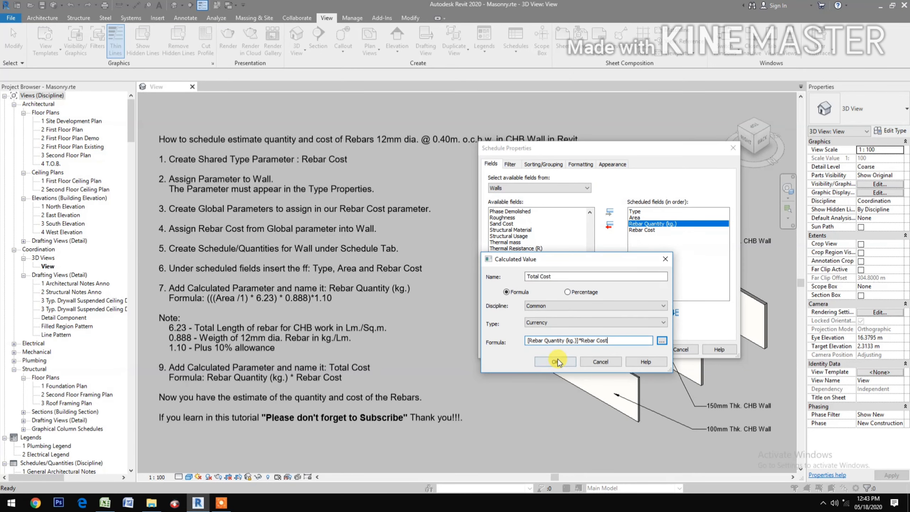
pyautogui.click(555, 361)
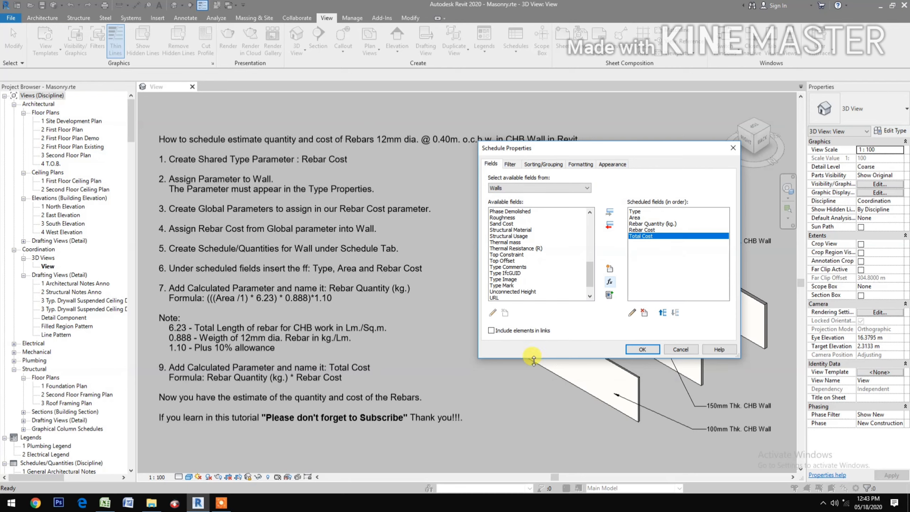
# - Turn on grand totals for the schedule, and format the Total Cost field with right alignment and calculated totals
pyautogui.click(544, 165)
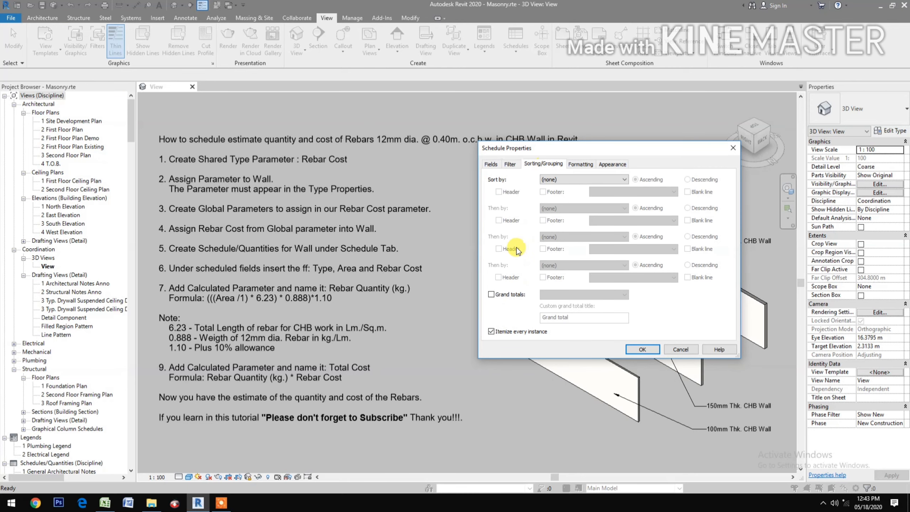
pyautogui.click(491, 294)
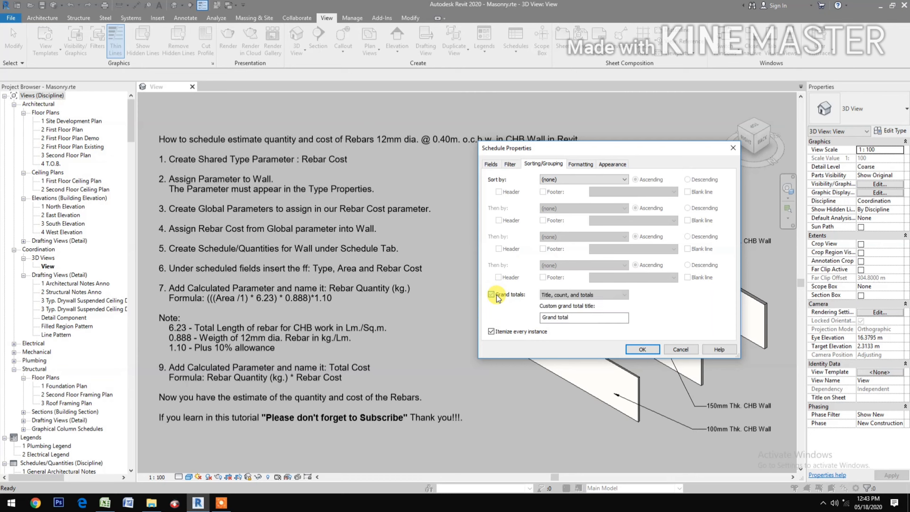
pyautogui.click(581, 164)
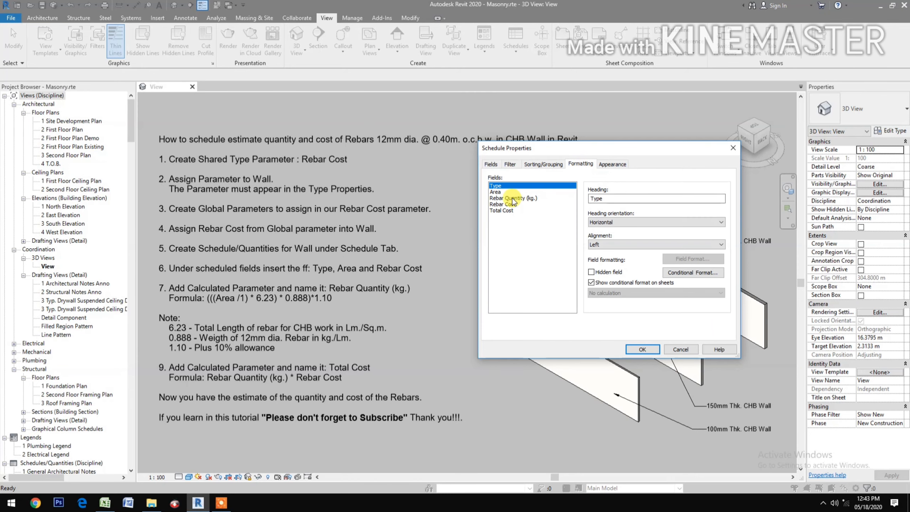
pyautogui.click(501, 211)
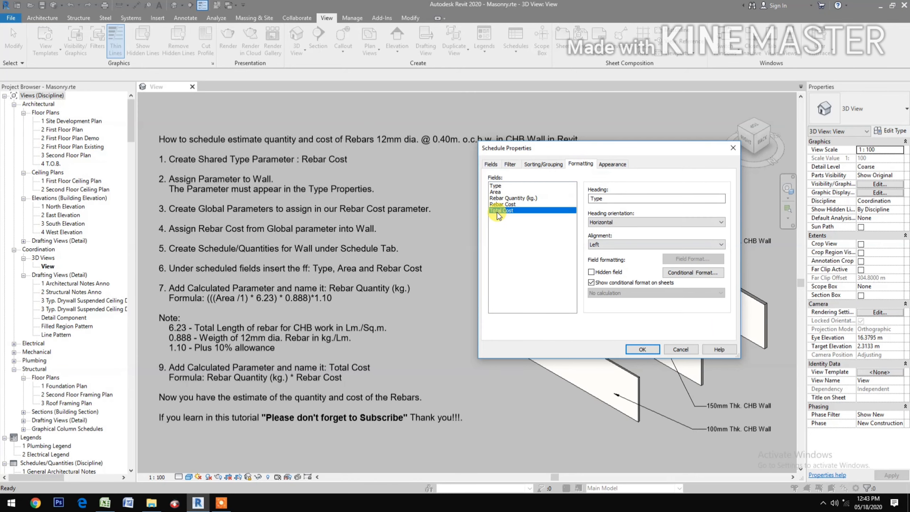
pyautogui.click(625, 244)
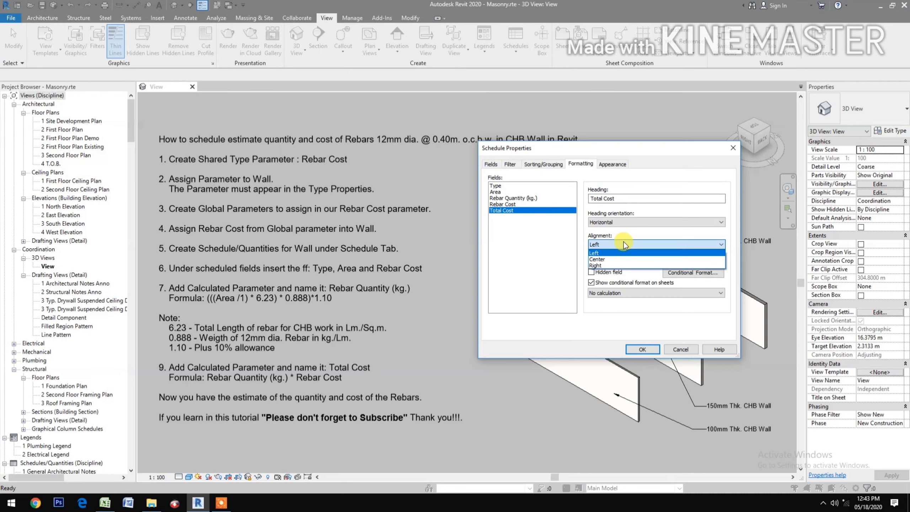
pyautogui.click(613, 265)
pyautogui.click(688, 260)
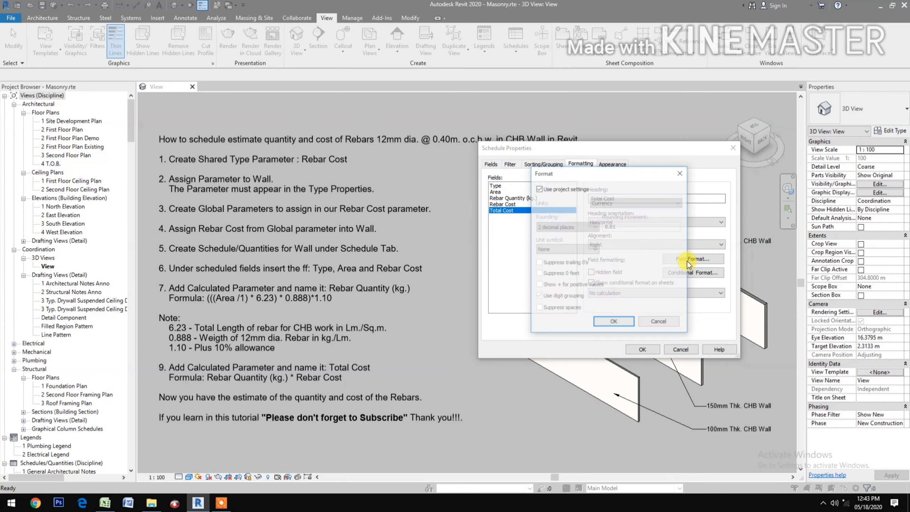
pyautogui.click(608, 322)
pyautogui.click(607, 293)
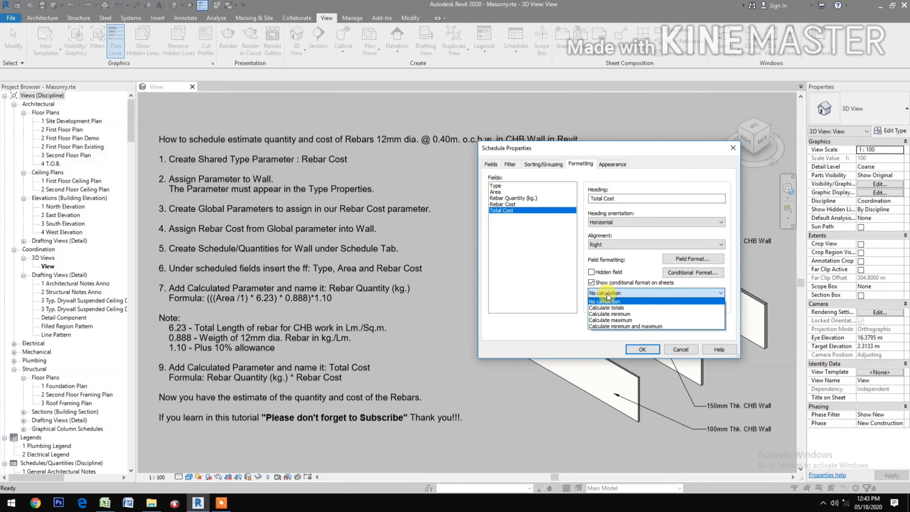
pyautogui.click(609, 304)
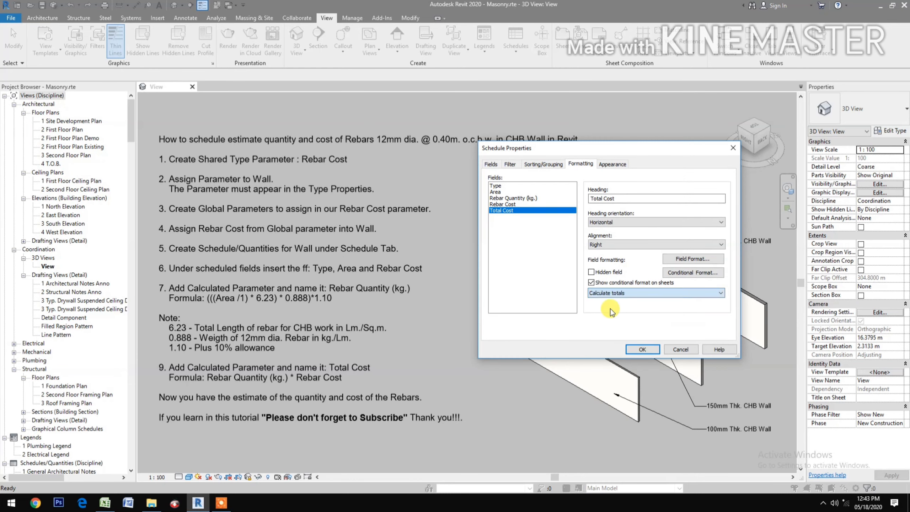
# - Right-align the Rebar Cost field and keep the project settings for its number format
pyautogui.click(505, 204)
pyautogui.click(608, 245)
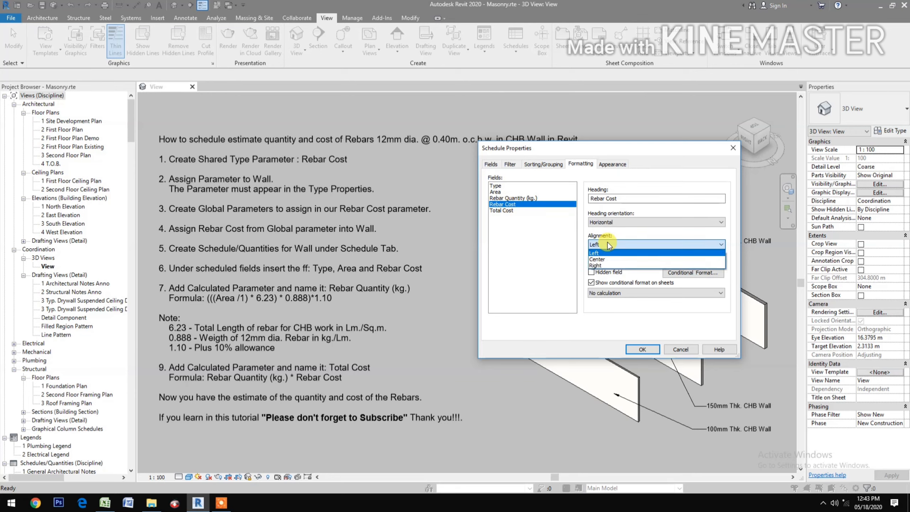
pyautogui.click(600, 264)
pyautogui.click(678, 261)
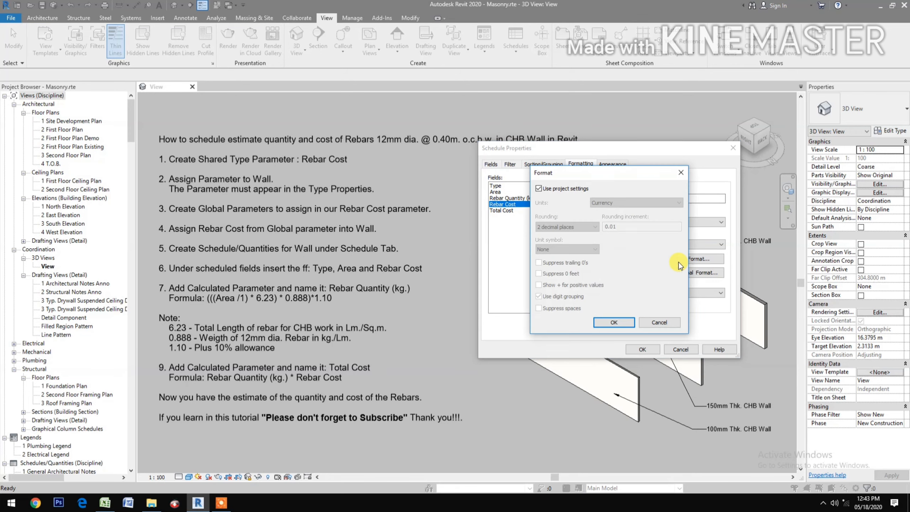
pyautogui.click(614, 322)
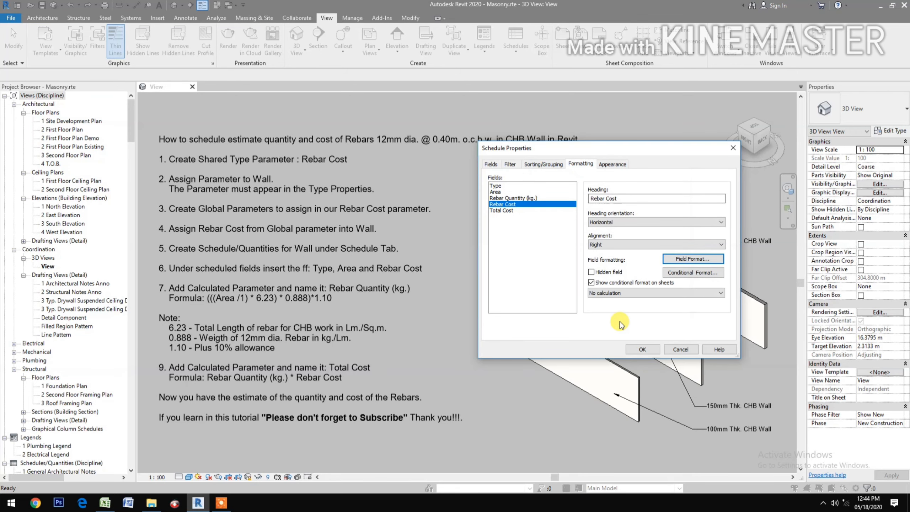
# - Right-align the Rebar Quantity (kg.) field in the schedule formatting
pyautogui.click(508, 200)
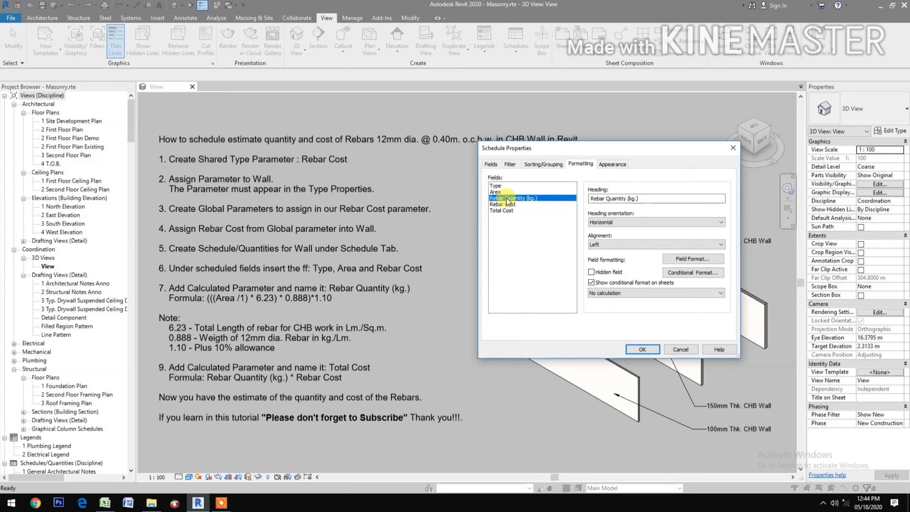
pyautogui.click(611, 245)
pyautogui.click(614, 265)
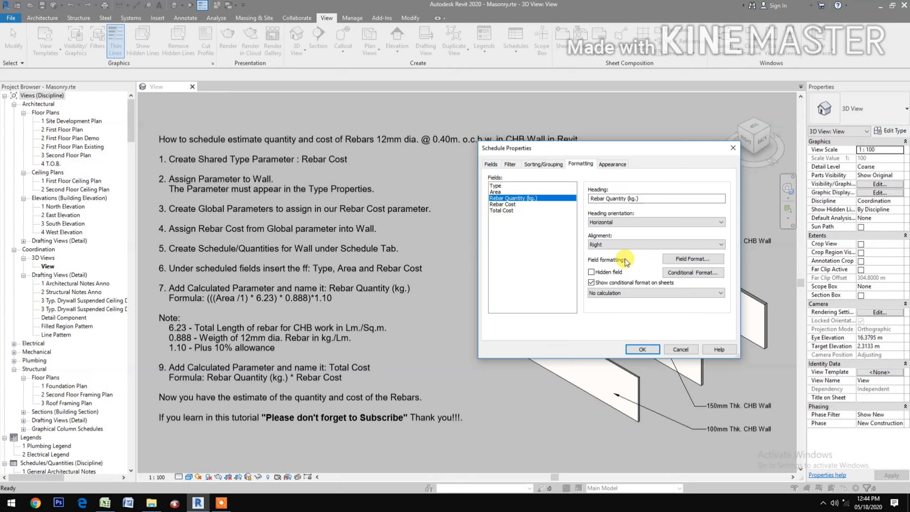
# - Format Rebar Quantity (kg.) in Fixed units with 2 decimal places and digit grouping, and have its totals calculated
pyautogui.click(687, 258)
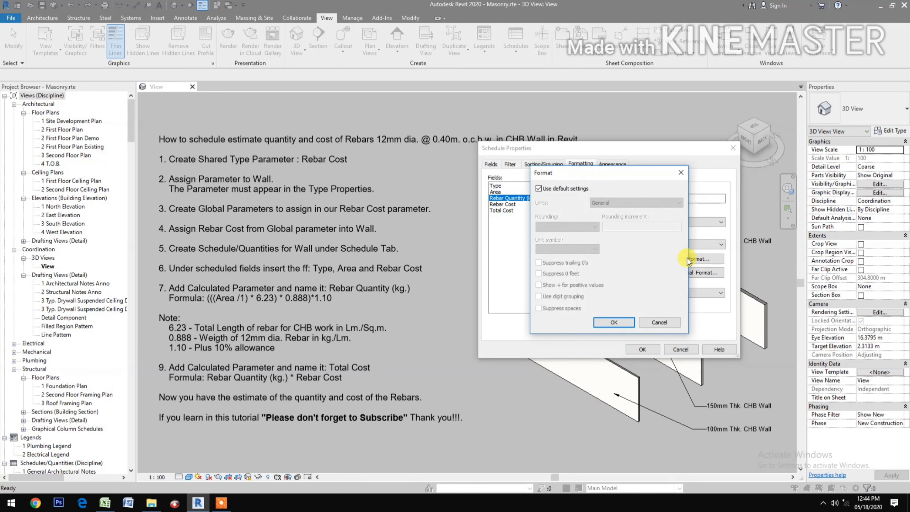
pyautogui.click(538, 188)
pyautogui.click(627, 206)
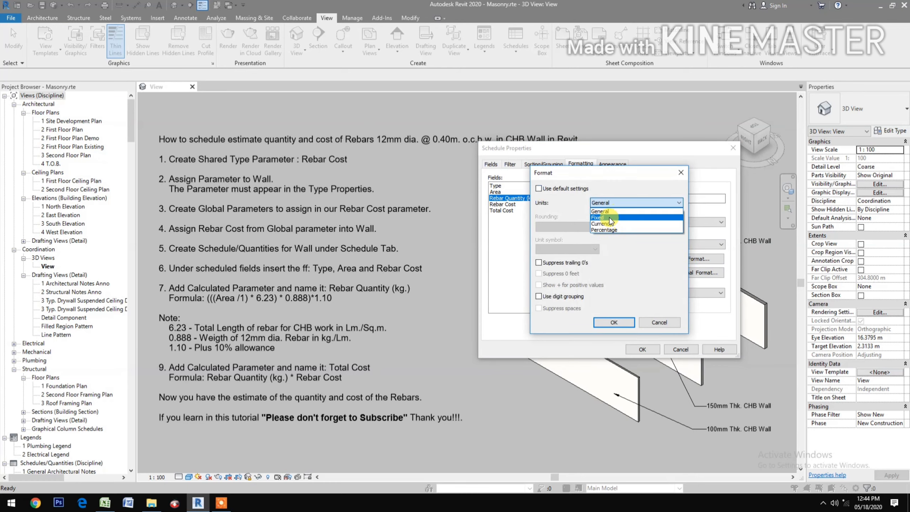
pyautogui.click(610, 218)
pyautogui.click(577, 226)
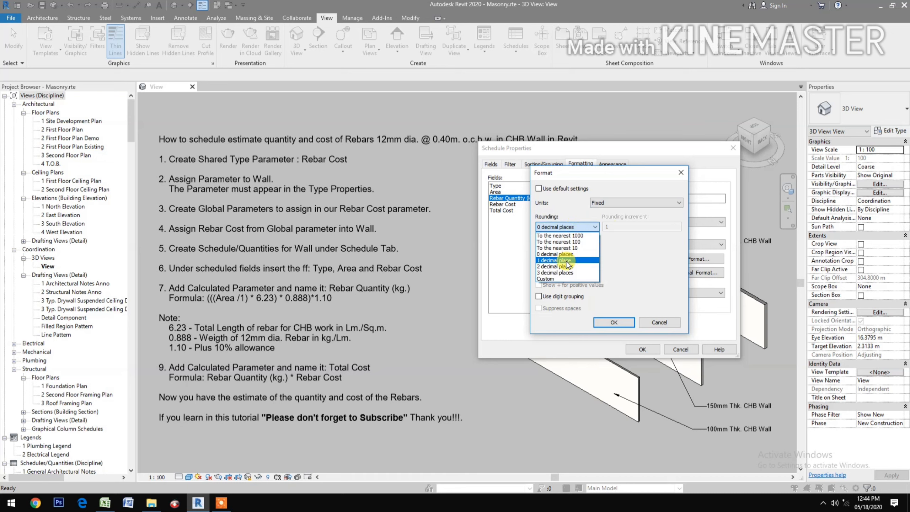
pyautogui.click(567, 266)
pyautogui.click(539, 296)
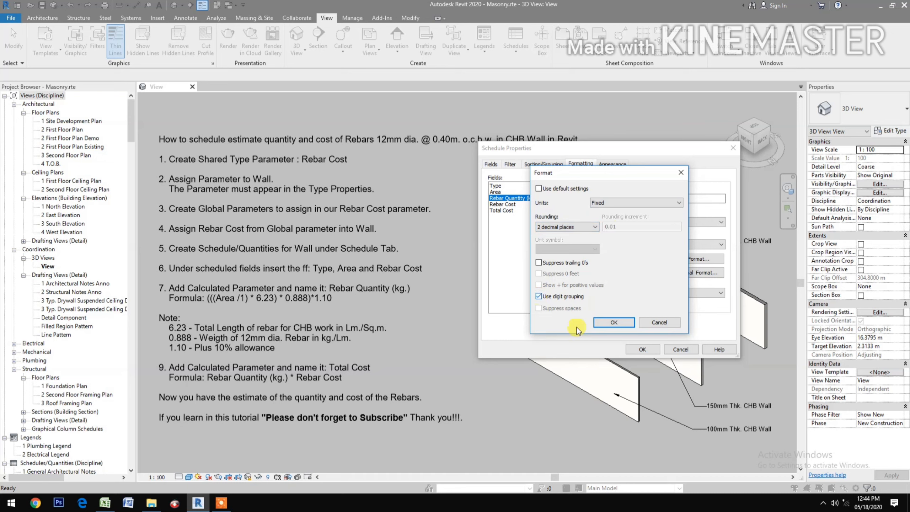
pyautogui.click(609, 323)
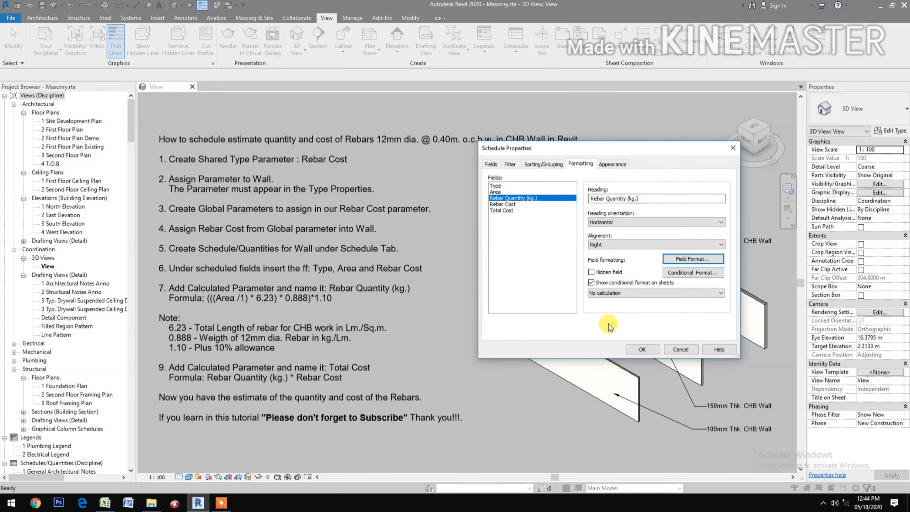
pyautogui.click(645, 293)
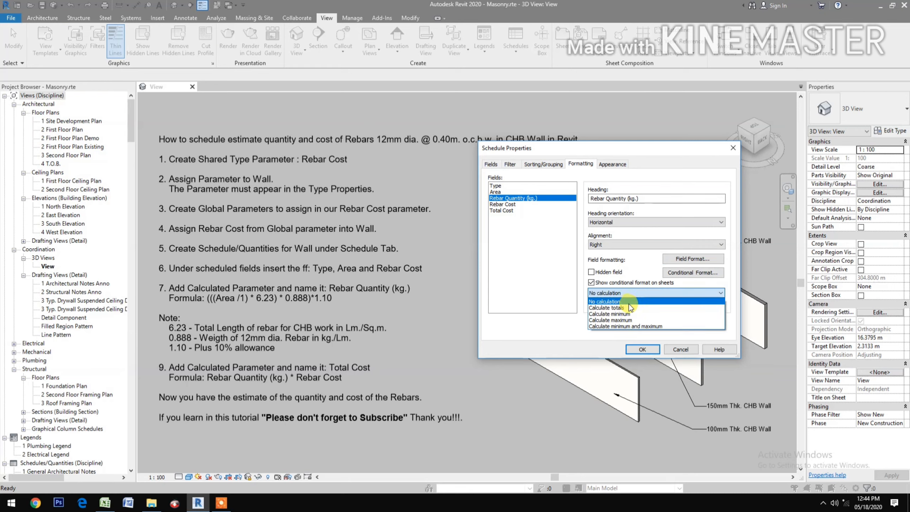
pyautogui.click(631, 307)
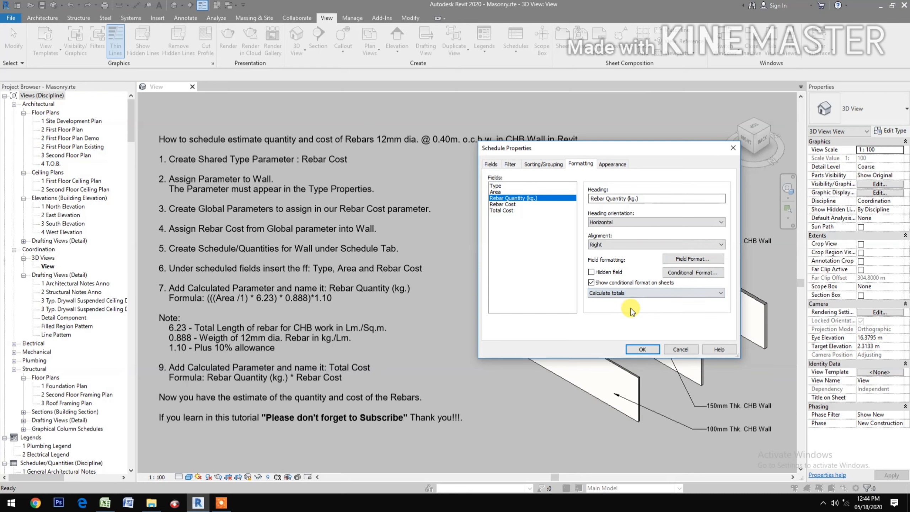
# - Right-align the Area field in the schedule formatting
pyautogui.click(497, 191)
pyautogui.click(599, 245)
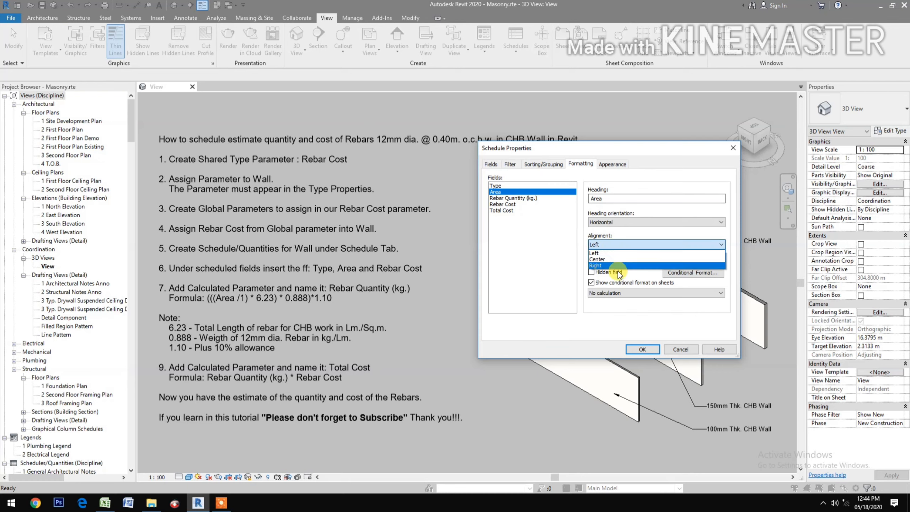
pyautogui.click(687, 265)
# - Override the project settings for Area with rounding to 2 decimal places, and have its totals calculated
pyautogui.click(697, 259)
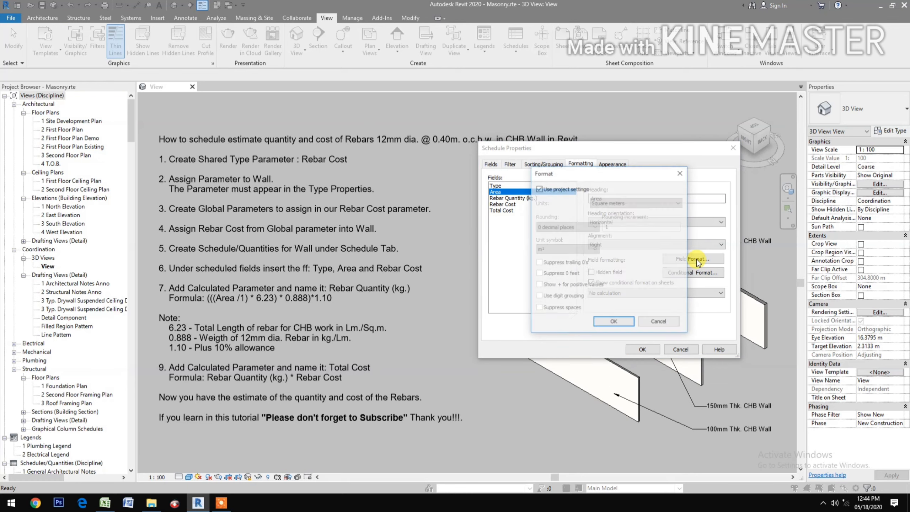
pyautogui.click(542, 191)
pyautogui.click(567, 227)
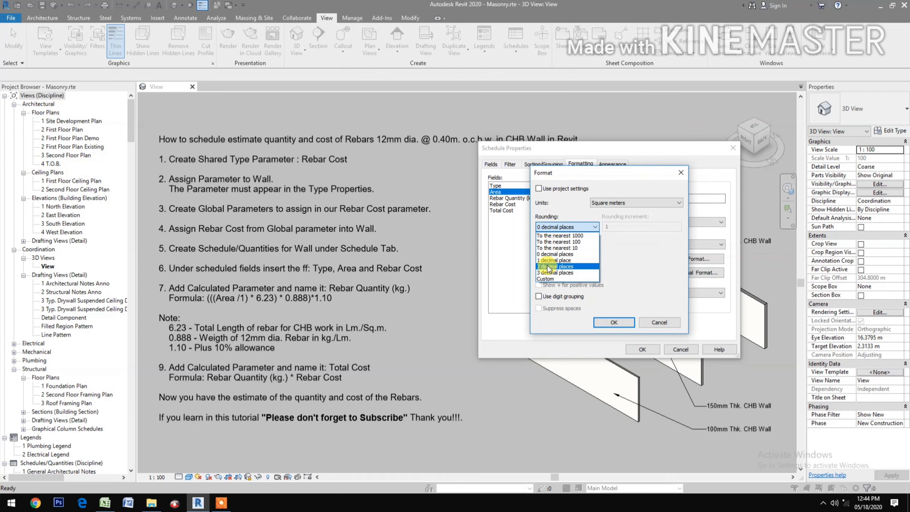
pyautogui.click(548, 268)
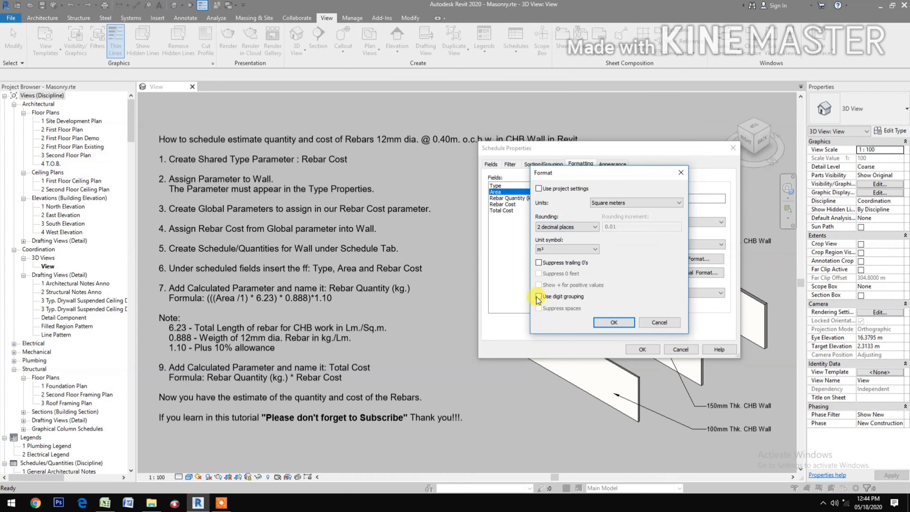
pyautogui.click(613, 322)
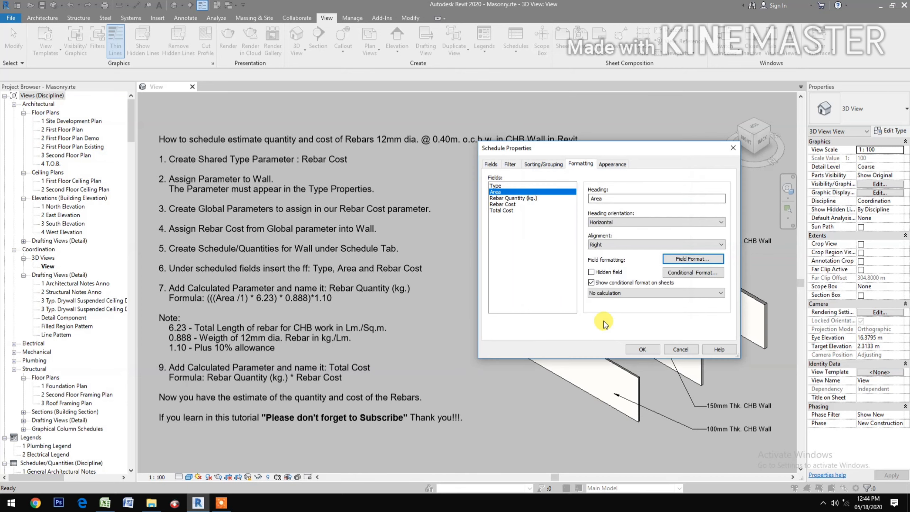
pyautogui.click(649, 291)
pyautogui.click(630, 308)
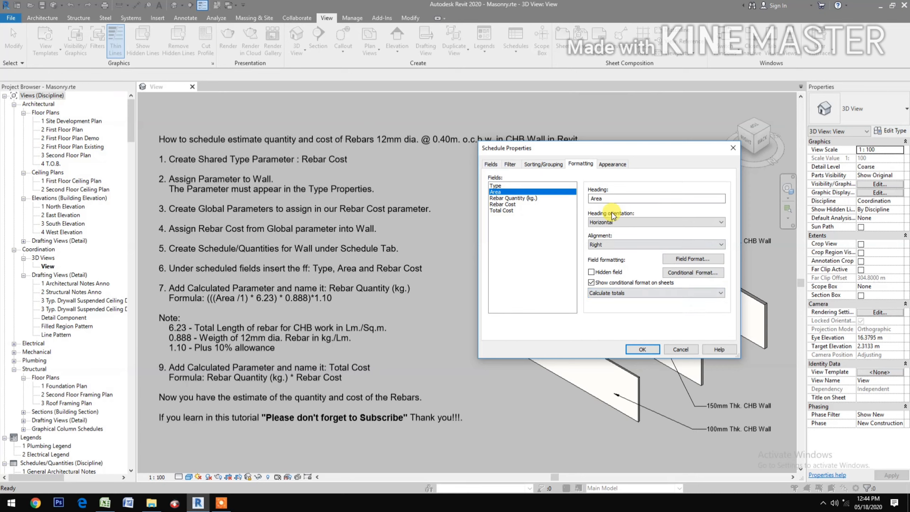
# - Turn off the blank row before data in the schedule's appearance and create the wall schedule
pyautogui.click(614, 165)
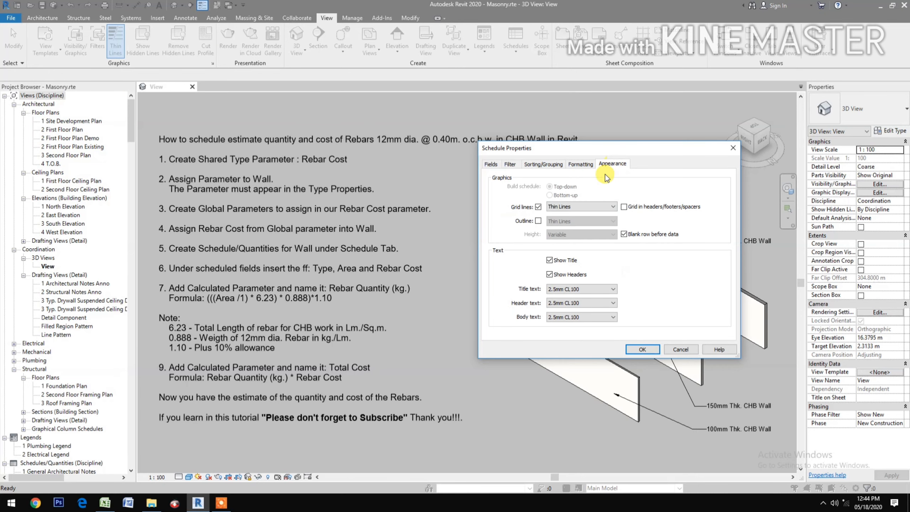
pyautogui.click(624, 235)
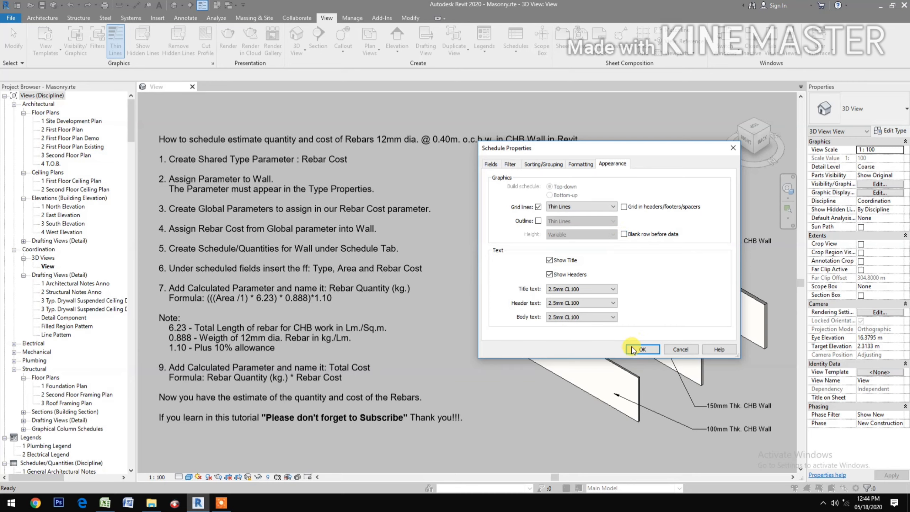
pyautogui.click(642, 349)
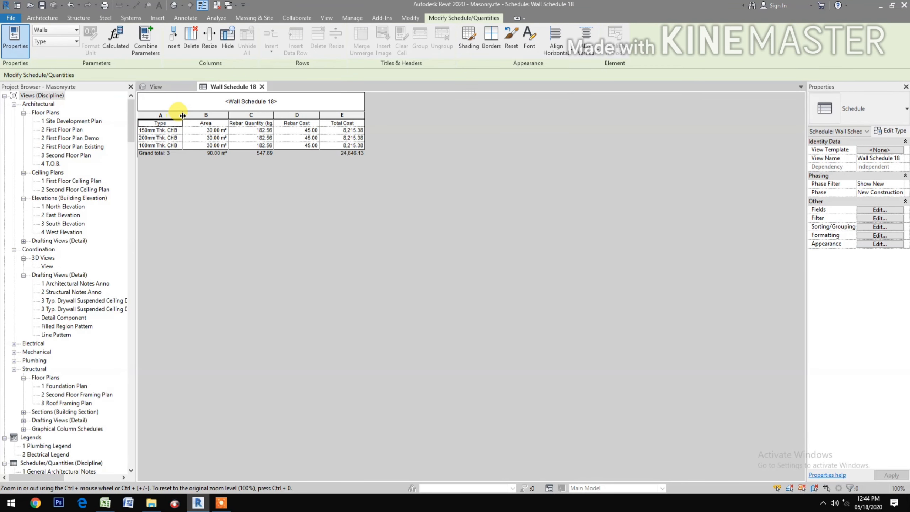
# - Widen the Type and Rebar Quantity (kg.) columns of the wall schedule so their full text fits
pyautogui.moveTo(182, 115); pyautogui.dragTo(206, 115)
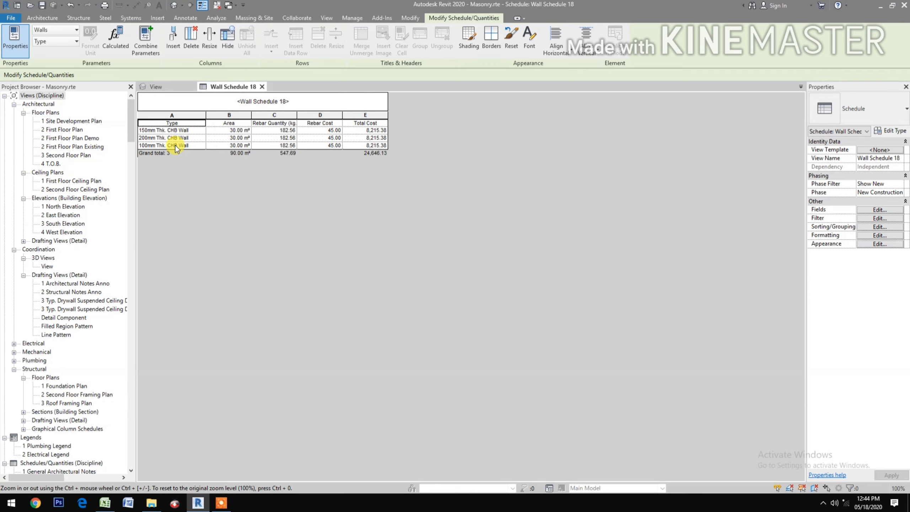
pyautogui.moveTo(252, 115); pyautogui.dragTo(318, 114)
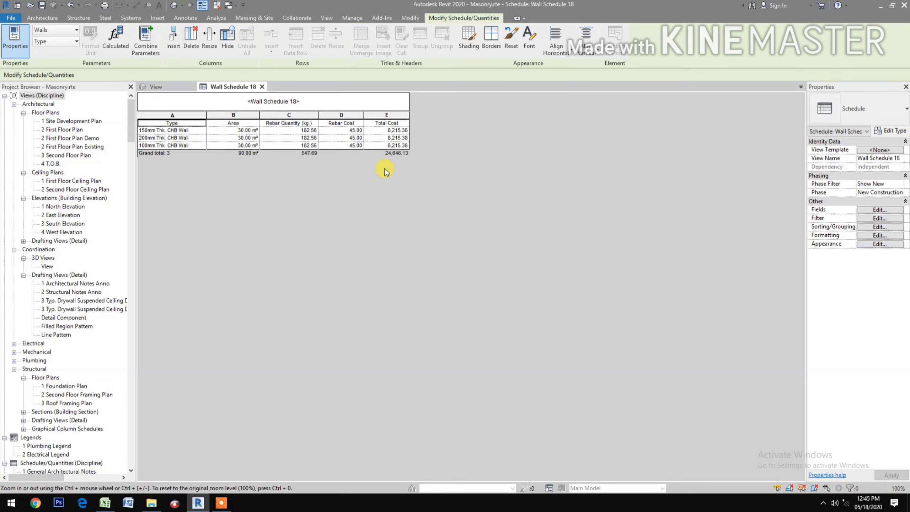
# - Open the project's Global Parameters
pyautogui.click(358, 19)
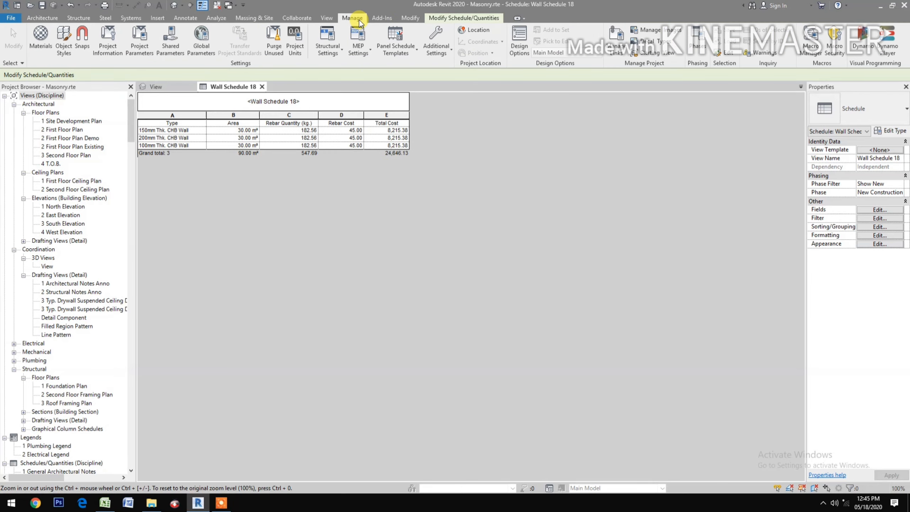
pyautogui.click(202, 51)
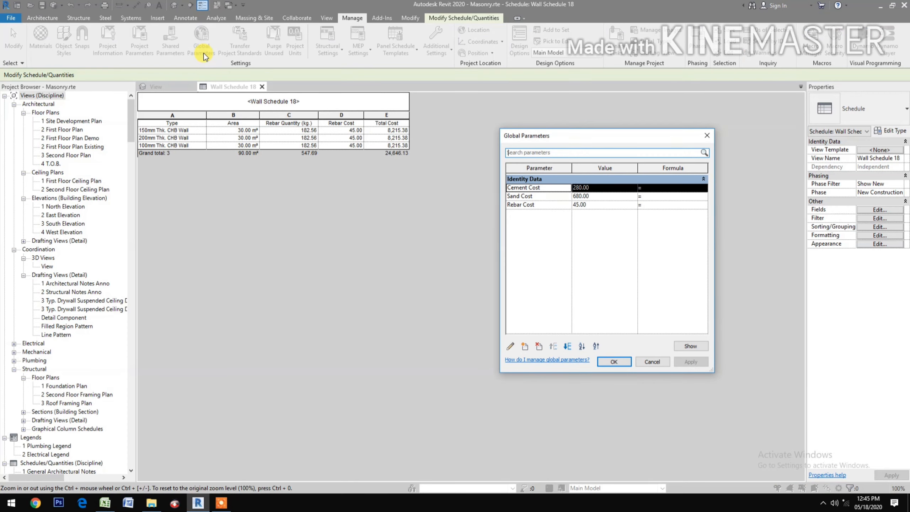